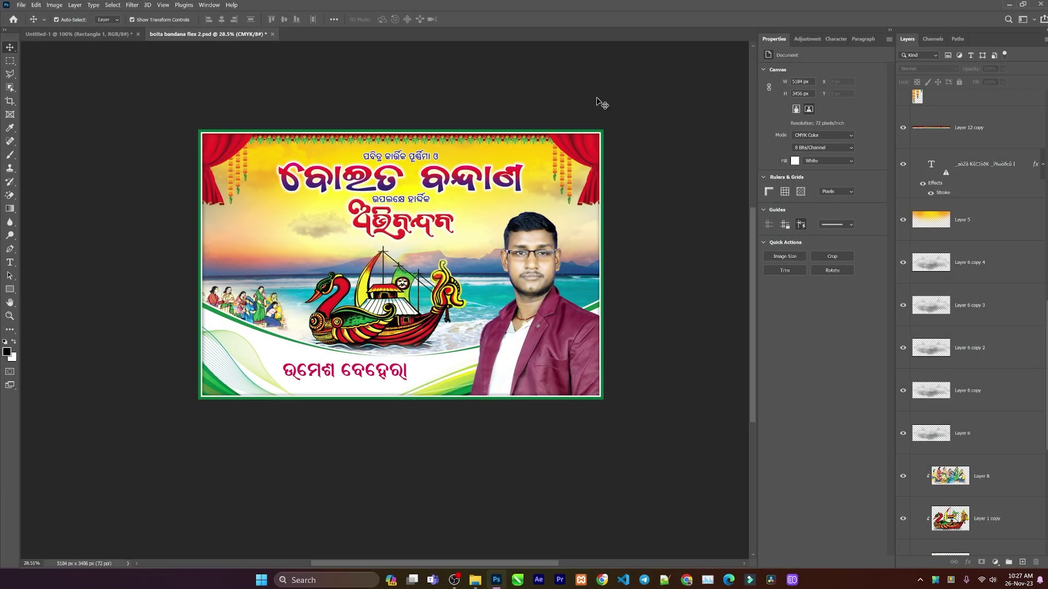
# - Toggle Layers panel filtering off and on several times
pyautogui.scroll(5, 972, 327)
pyautogui.scroll(5, 971, 328)
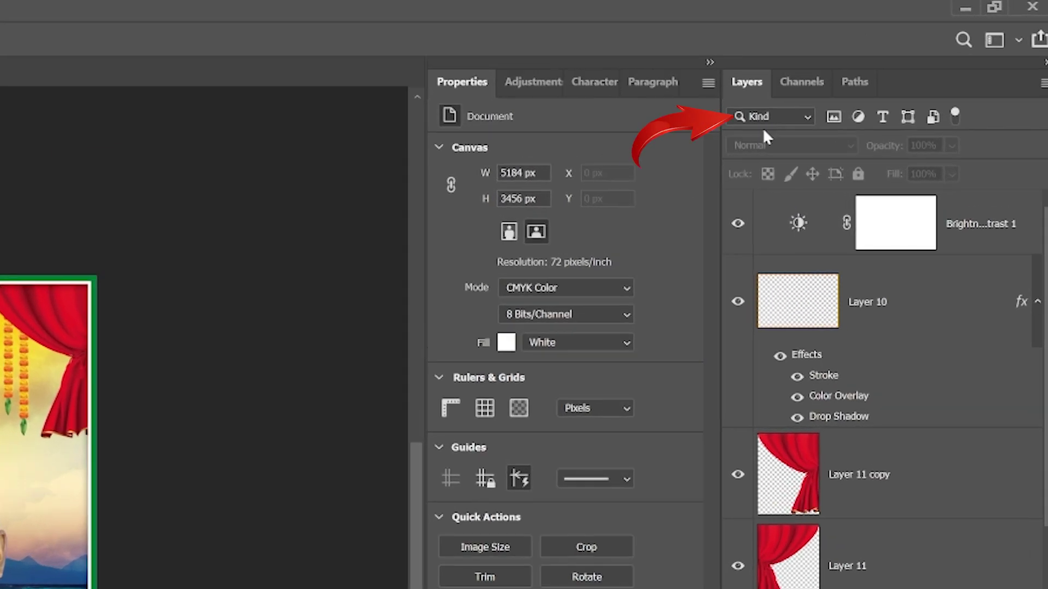
pyautogui.click(955, 117)
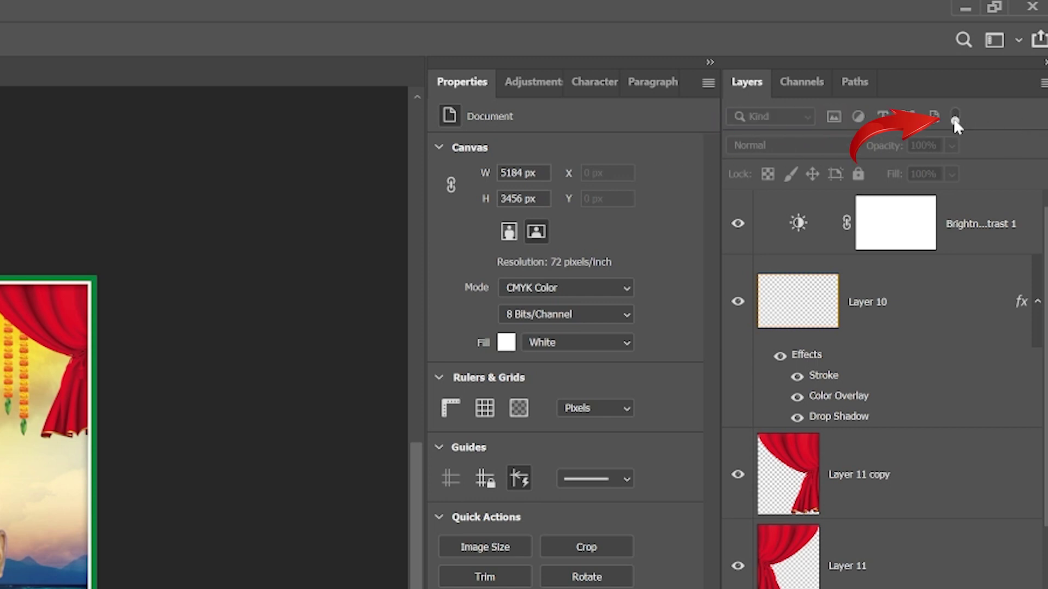
pyautogui.click(955, 115)
pyautogui.click(955, 115)
pyautogui.click(954, 116)
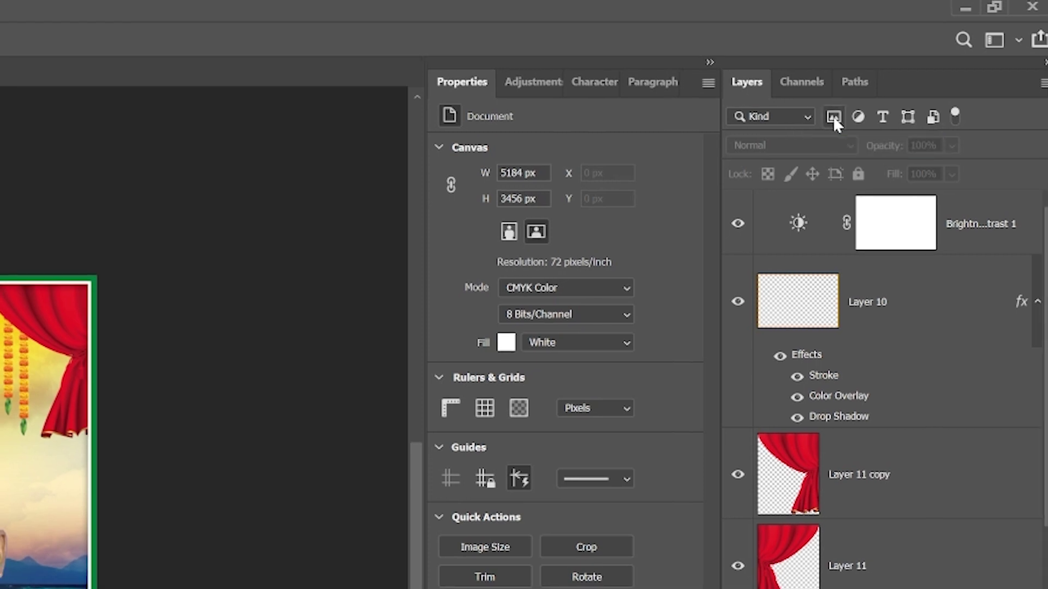
# - Filter the layer list to pixel layers, then to adjustment layers only
pyautogui.click(832, 116)
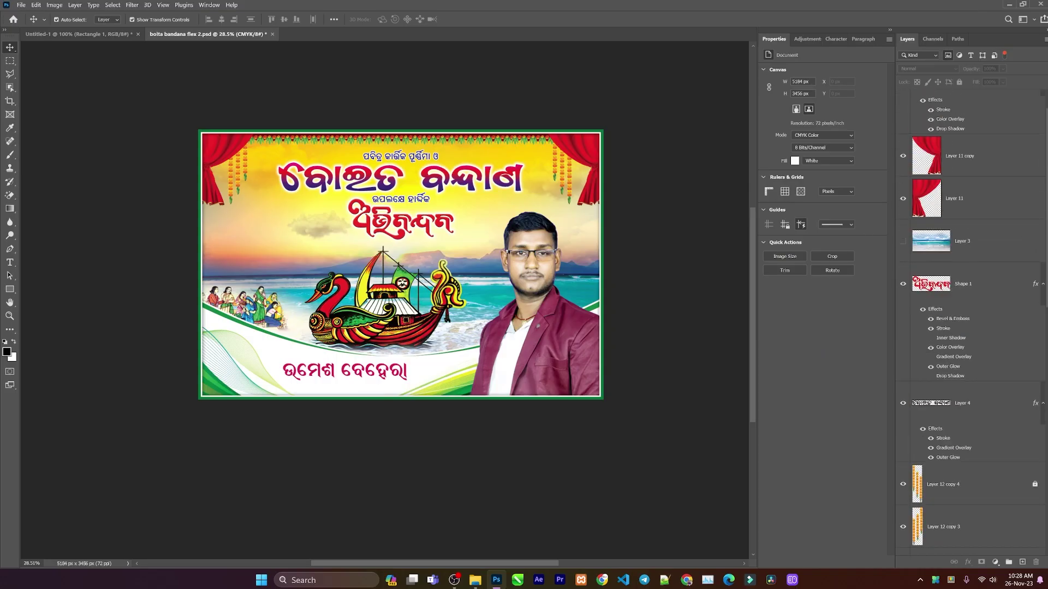
pyautogui.click(949, 56)
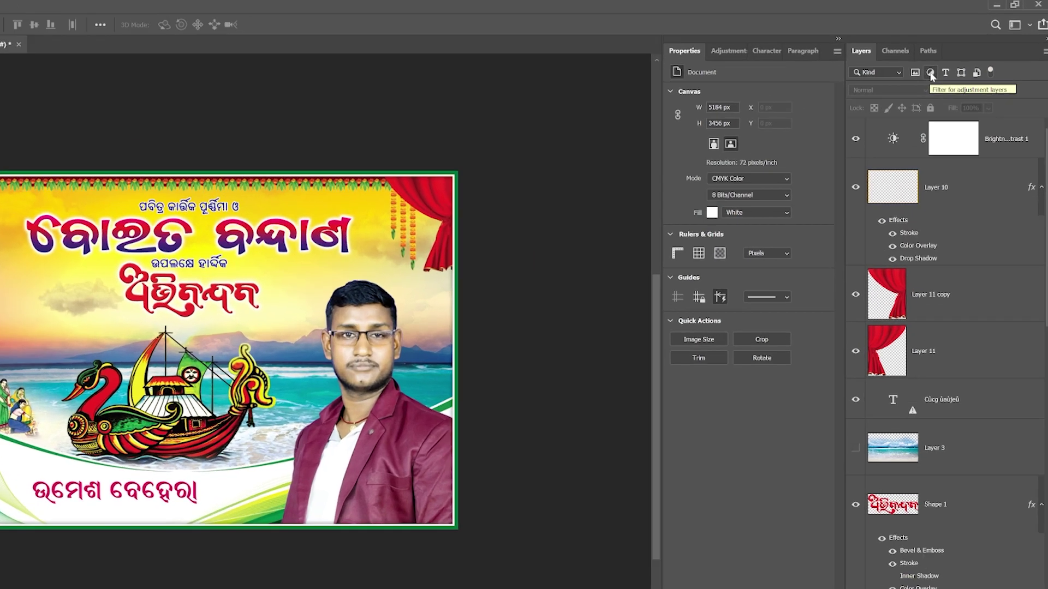
pyautogui.click(960, 56)
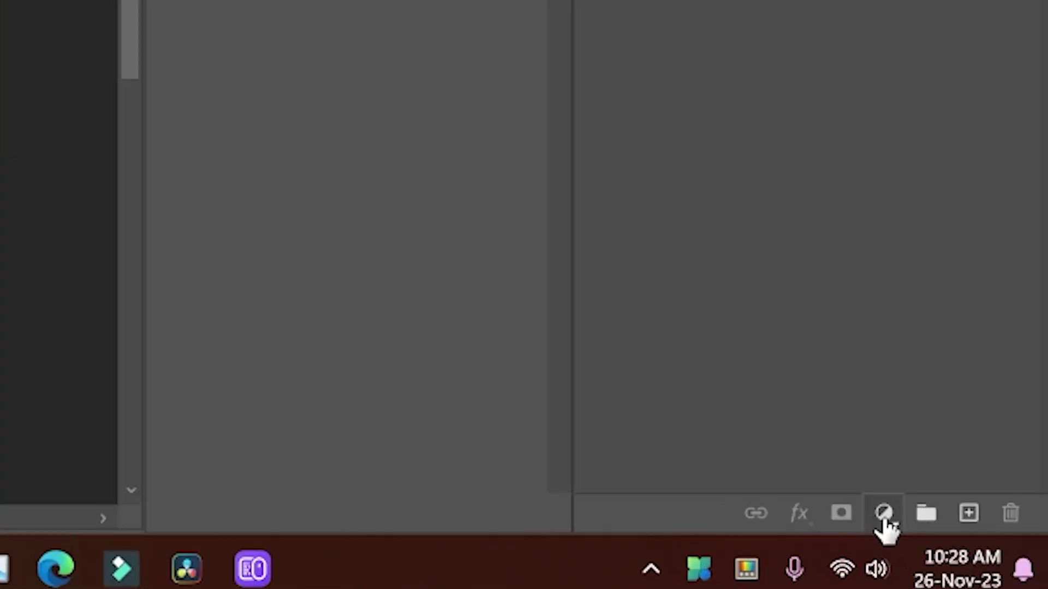
pyautogui.click(884, 516)
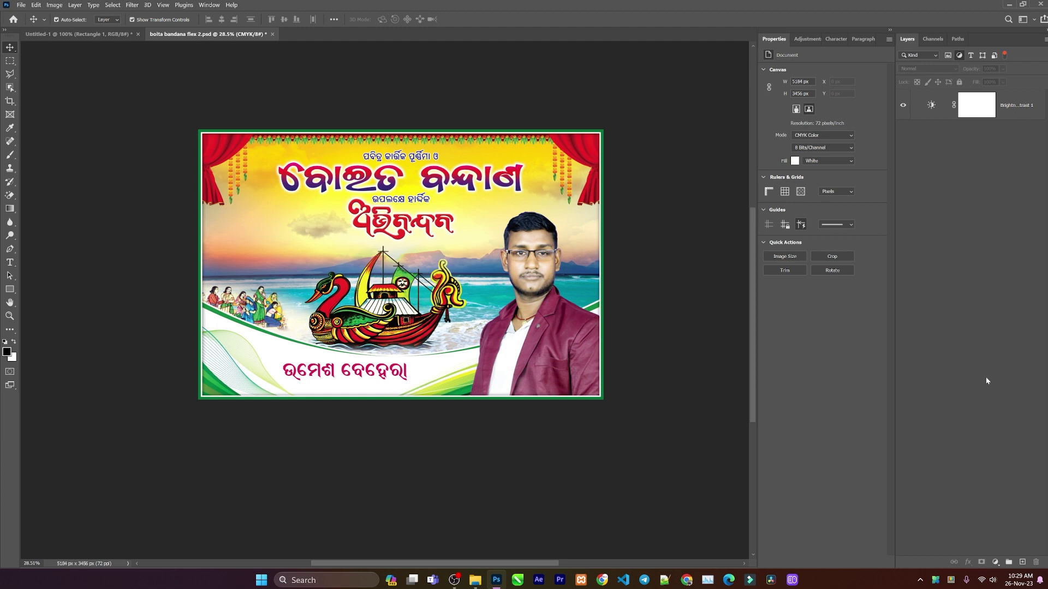
pyautogui.click(960, 56)
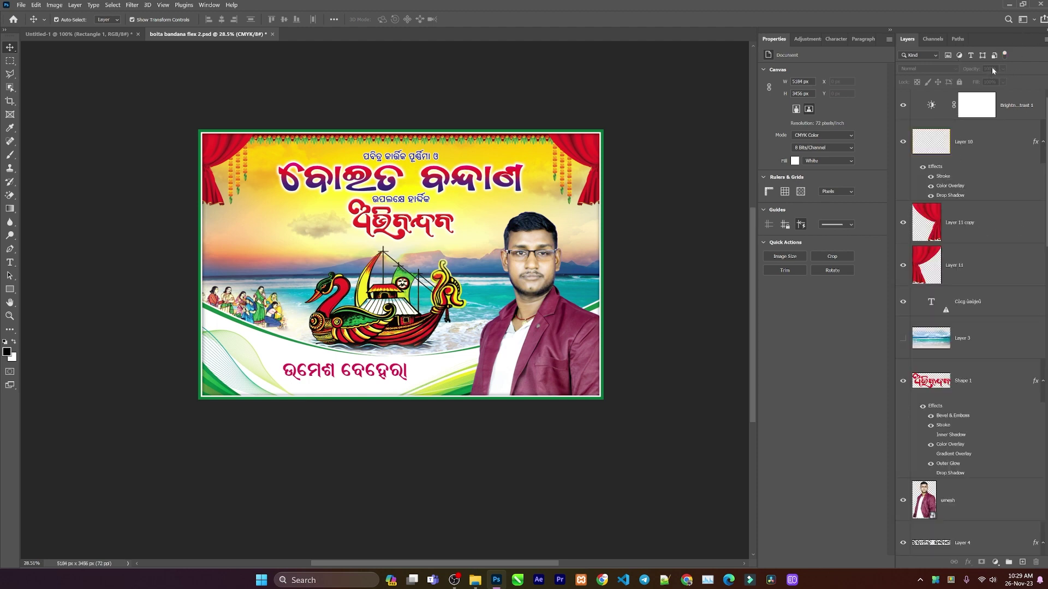
# - List only the three type layers, then clear the Type filter
pyautogui.click(970, 57)
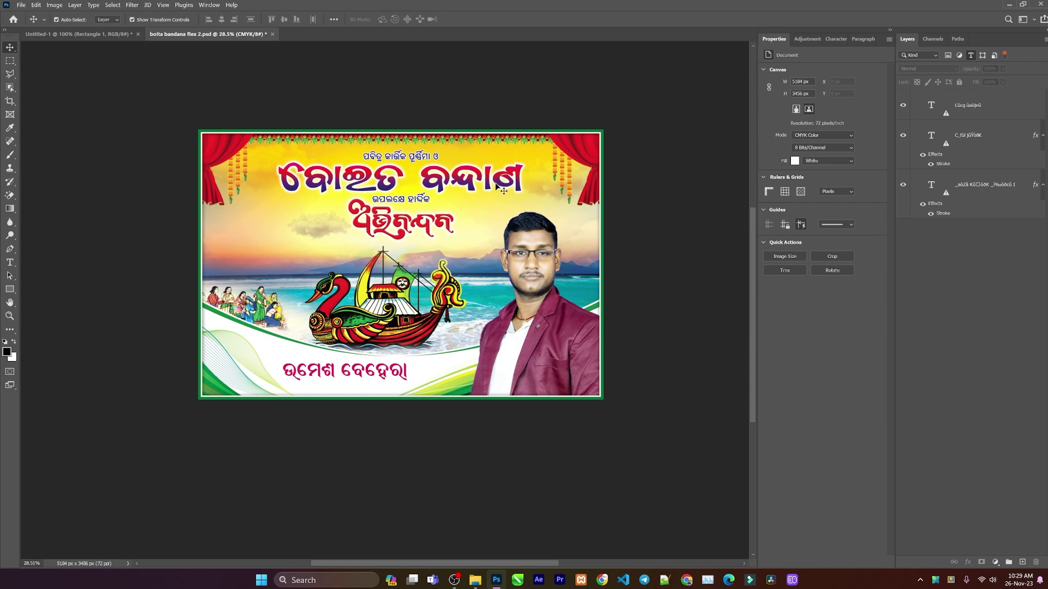
pyautogui.click(971, 56)
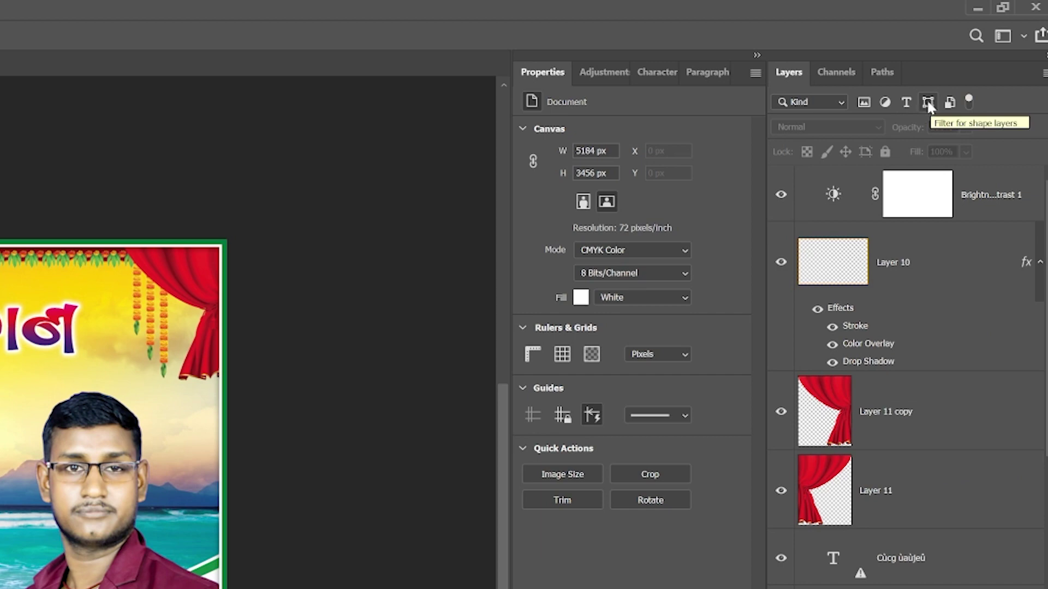
# - Show shape layers, then smart object plus shape layers together, then clear the kind filters
pyautogui.click(928, 102)
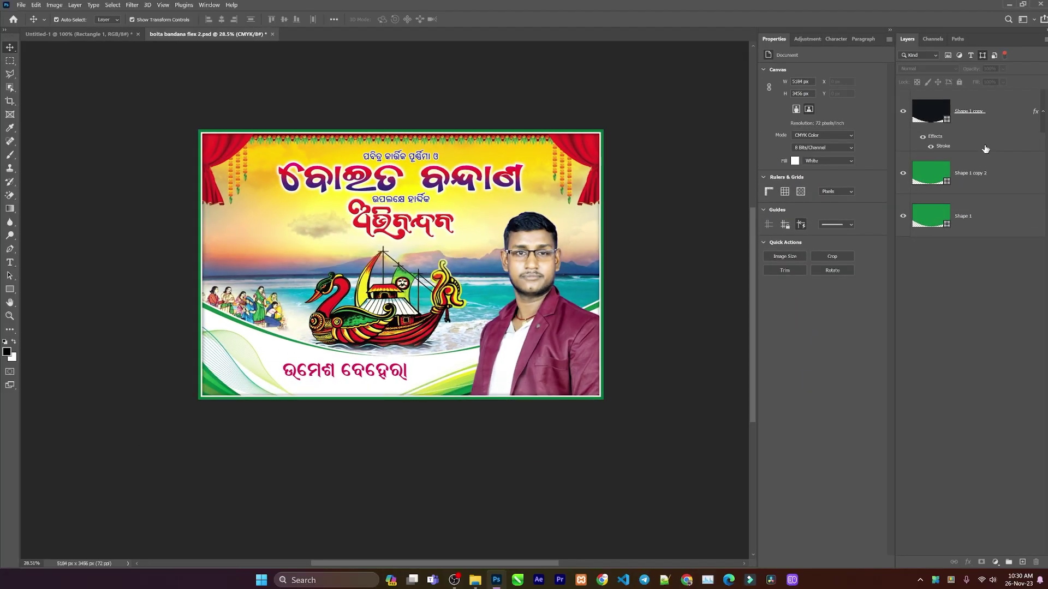
pyautogui.click(982, 57)
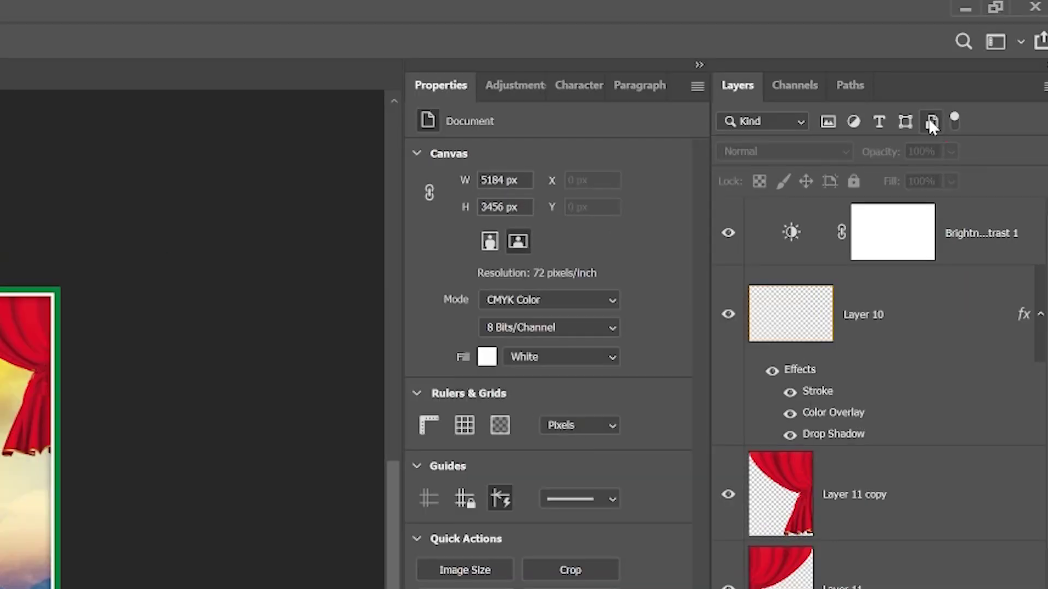
pyautogui.click(995, 55)
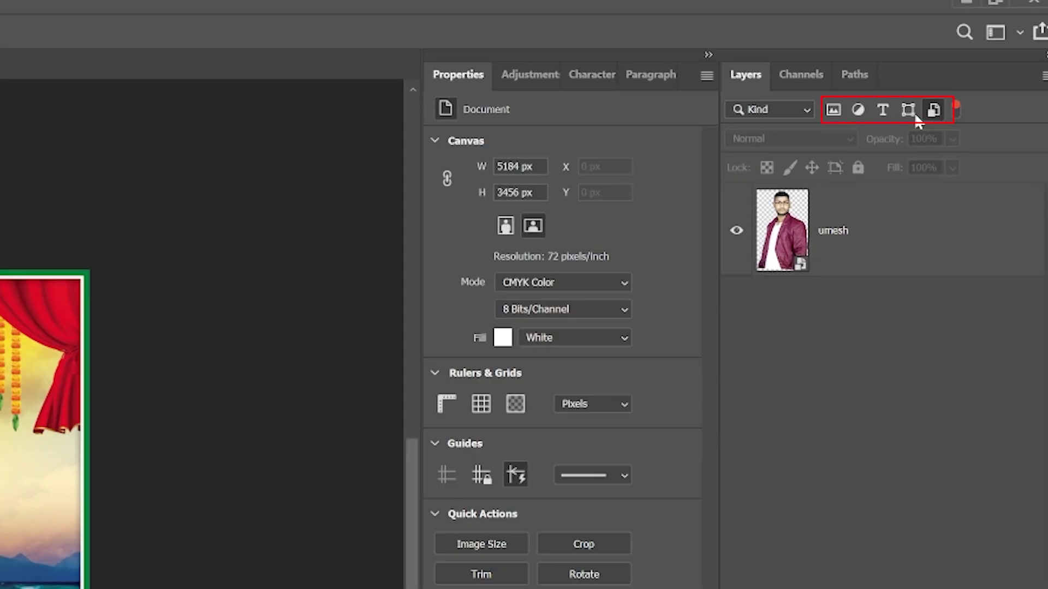
pyautogui.click(906, 110)
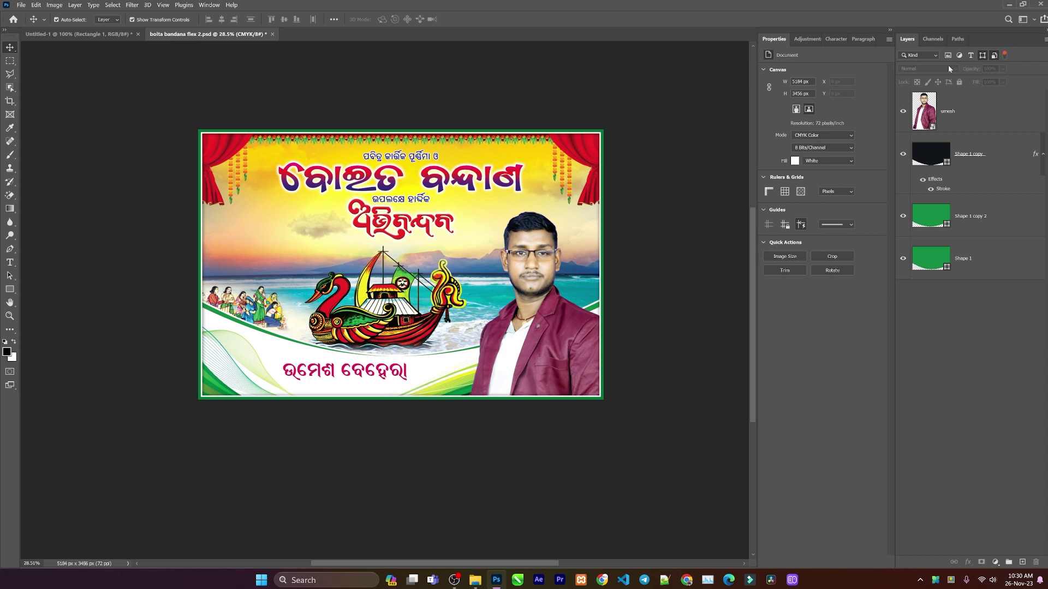
pyautogui.click(993, 55)
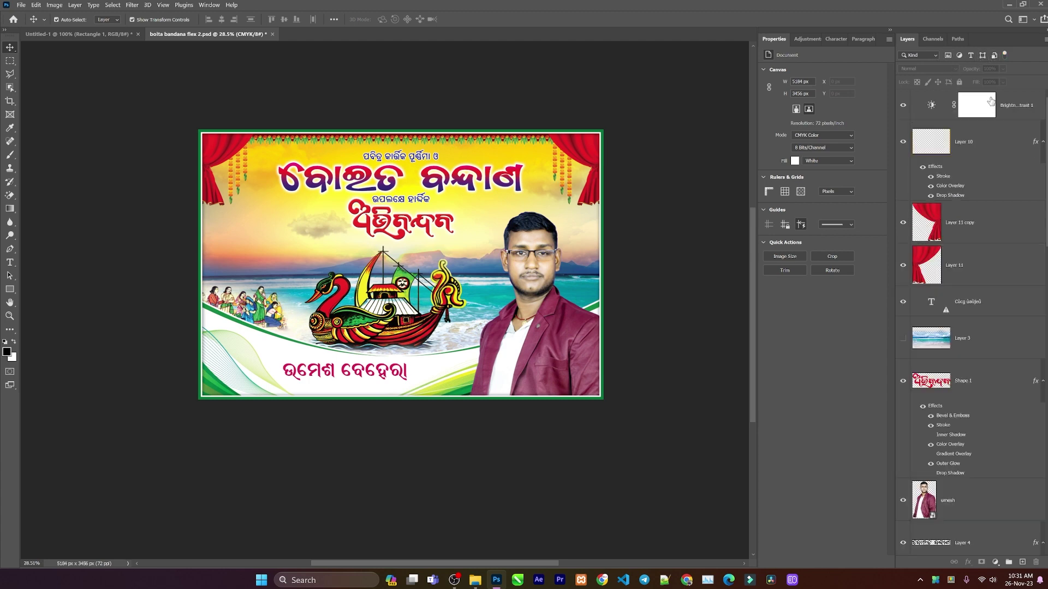
# - Filter layers by Name using the search text 'umes' to find the portrait
pyautogui.click(936, 57)
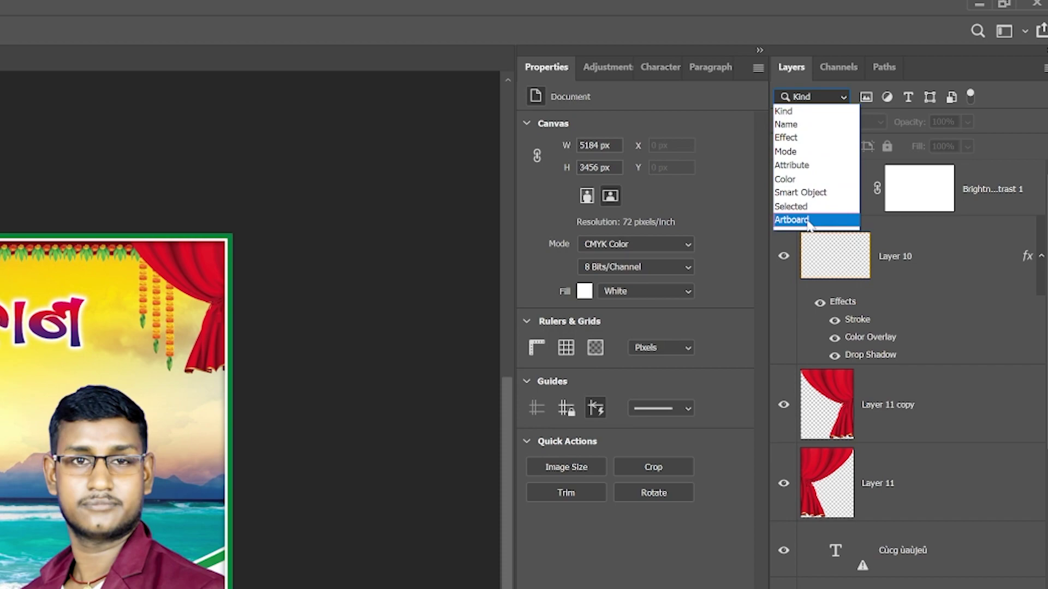
pyautogui.click(786, 125)
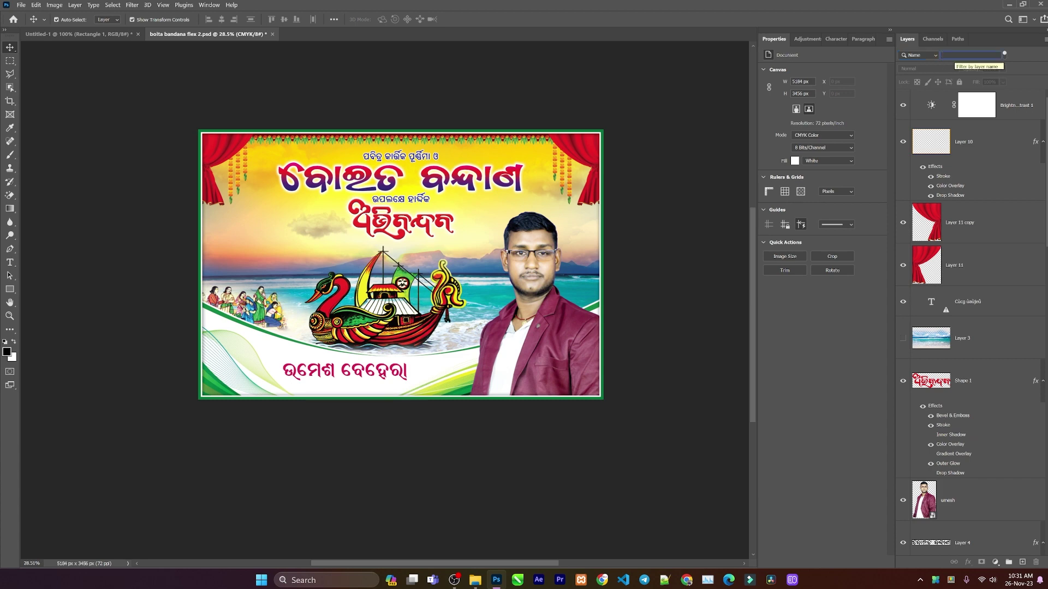
pyautogui.write('umes')
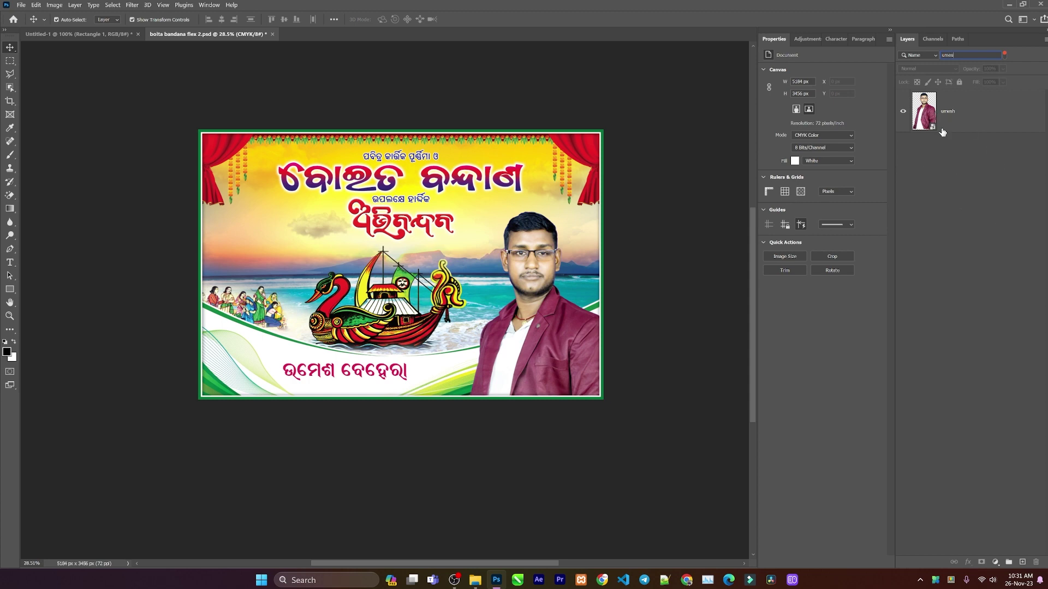
# - Return the filter type to Kind and switch layer filtering off
pyautogui.click(935, 56)
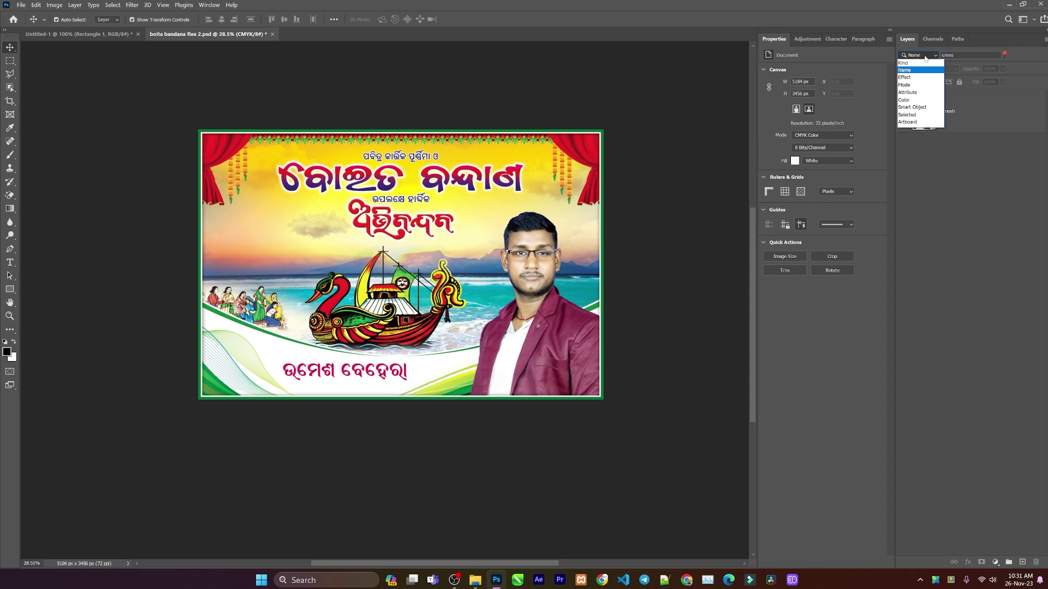
pyautogui.click(903, 61)
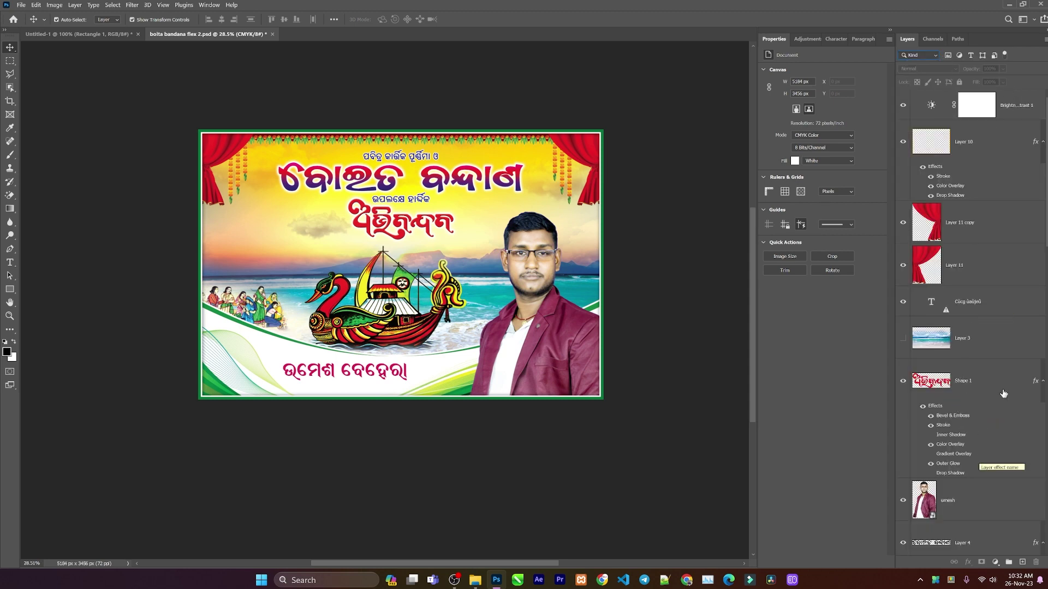
pyautogui.click(1005, 55)
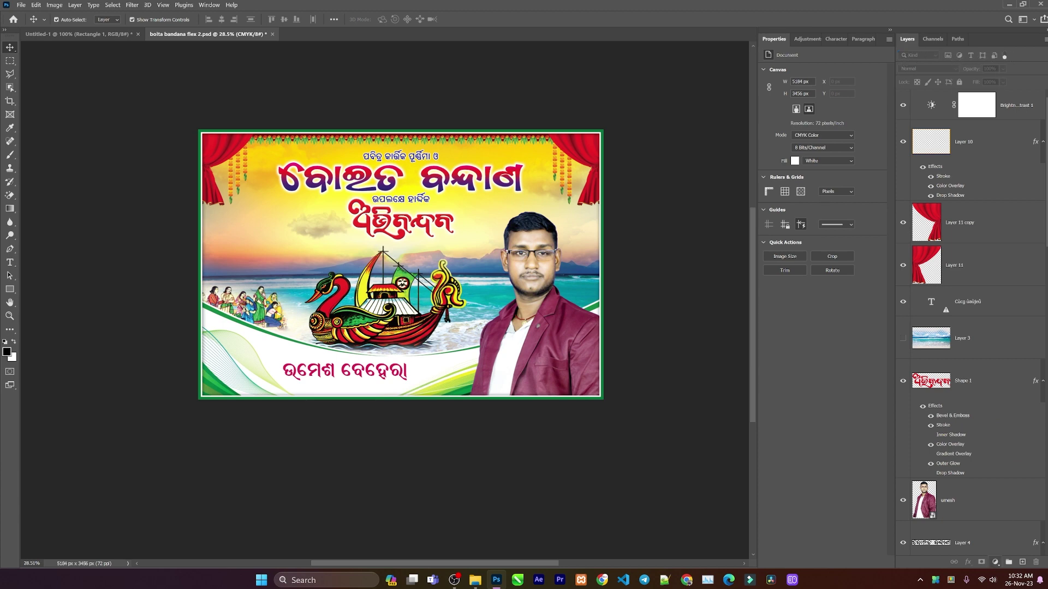
# - Load the portrait layer's outline as a selection, then deselect with Ctrl+D
pyautogui.scroll(-5, 926, 269)
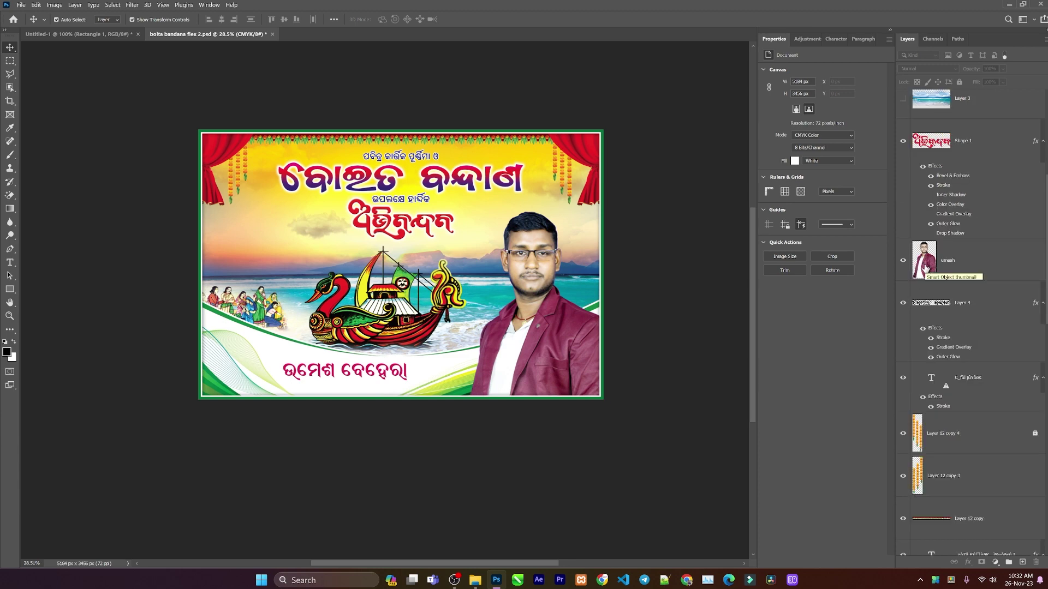
pyautogui.keyDown('ctrl'); pyautogui.click(926, 268); pyautogui.keyUp('ctrl')
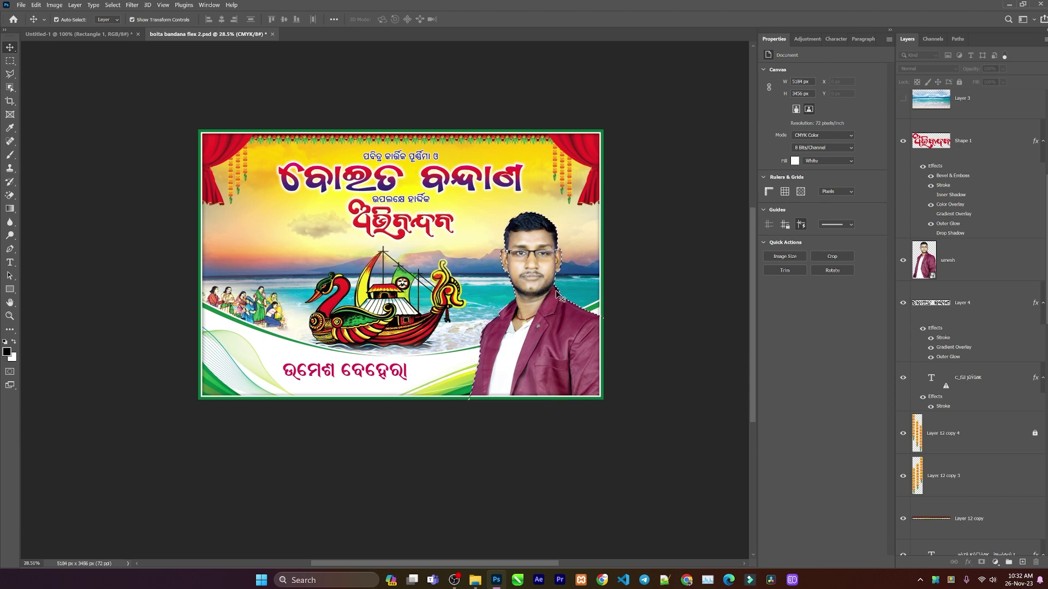
pyautogui.hotkey('ctrl', 'd')
# - Hide and show the portrait, solo it with Alt-click, then show all layers again
pyautogui.click(904, 264)
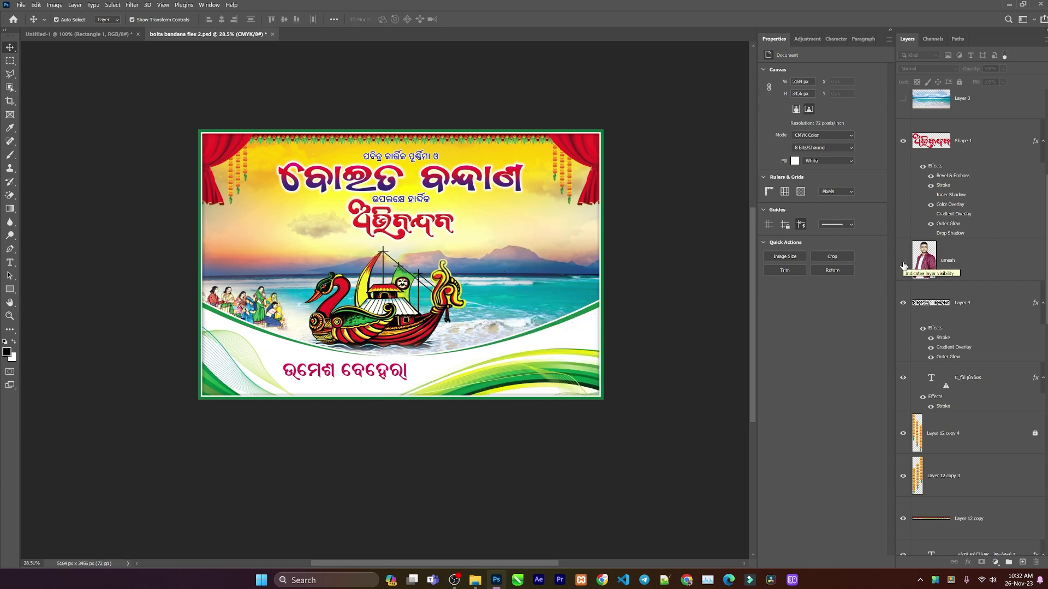
pyautogui.click(904, 264)
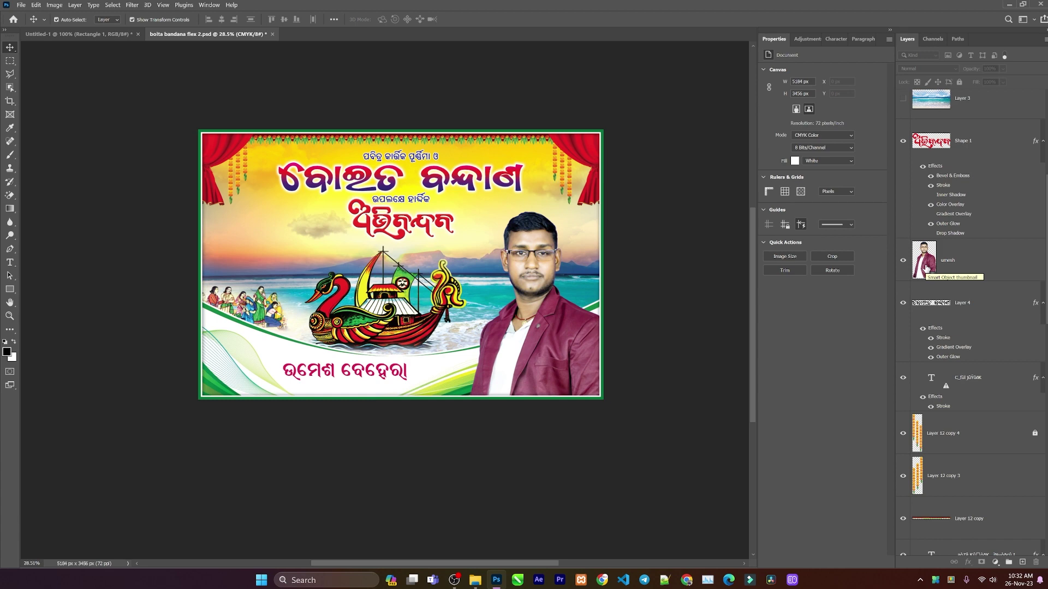
pyautogui.keyDown('alt'); pyautogui.click(903, 261); pyautogui.keyUp('alt')
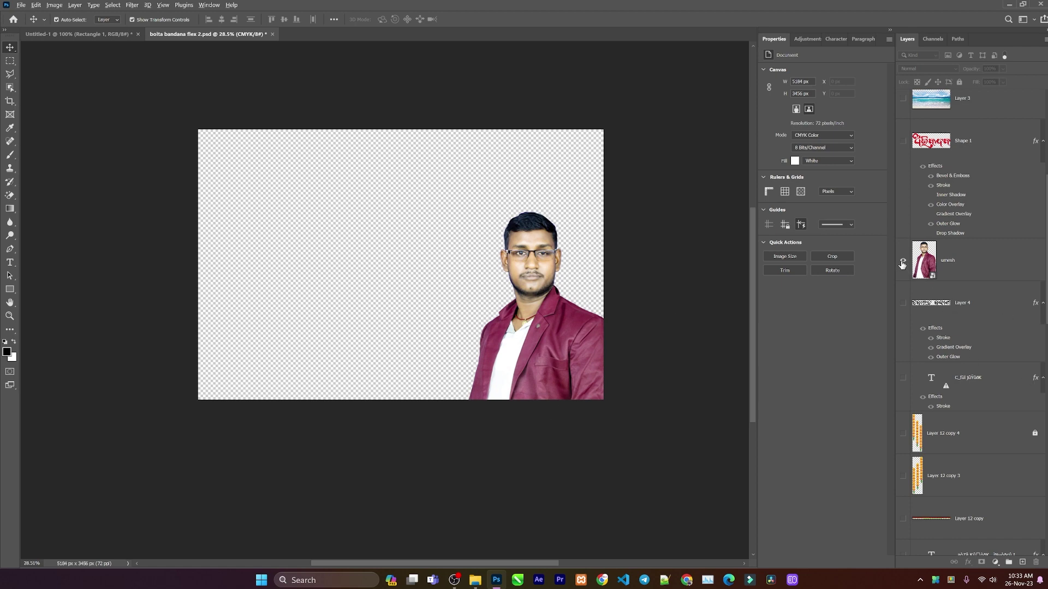
pyautogui.keyDown('alt'); pyautogui.click(902, 262); pyautogui.keyUp('alt')
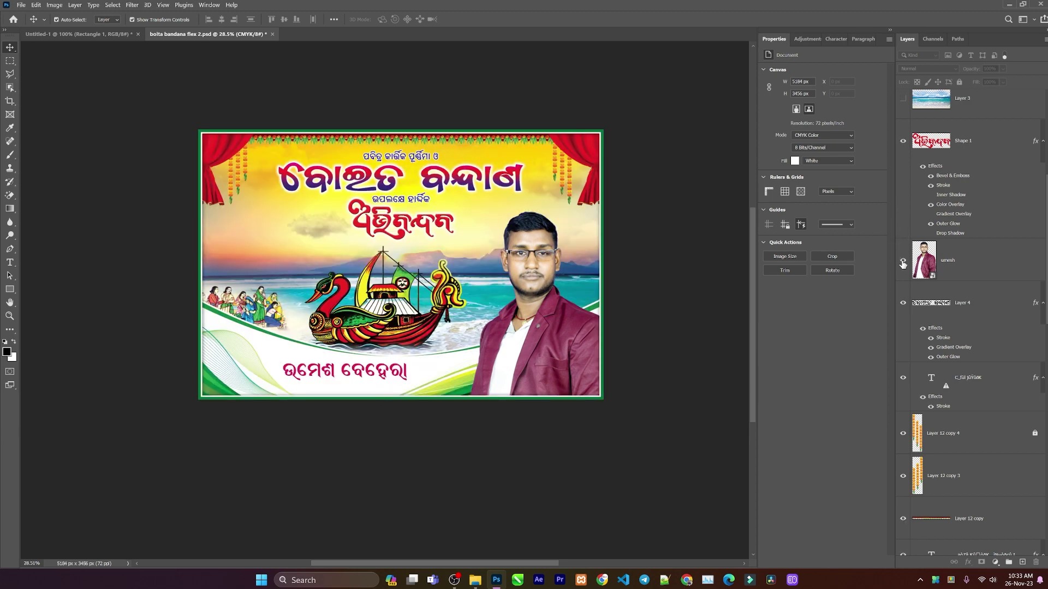
pyautogui.scroll(5, 902, 264)
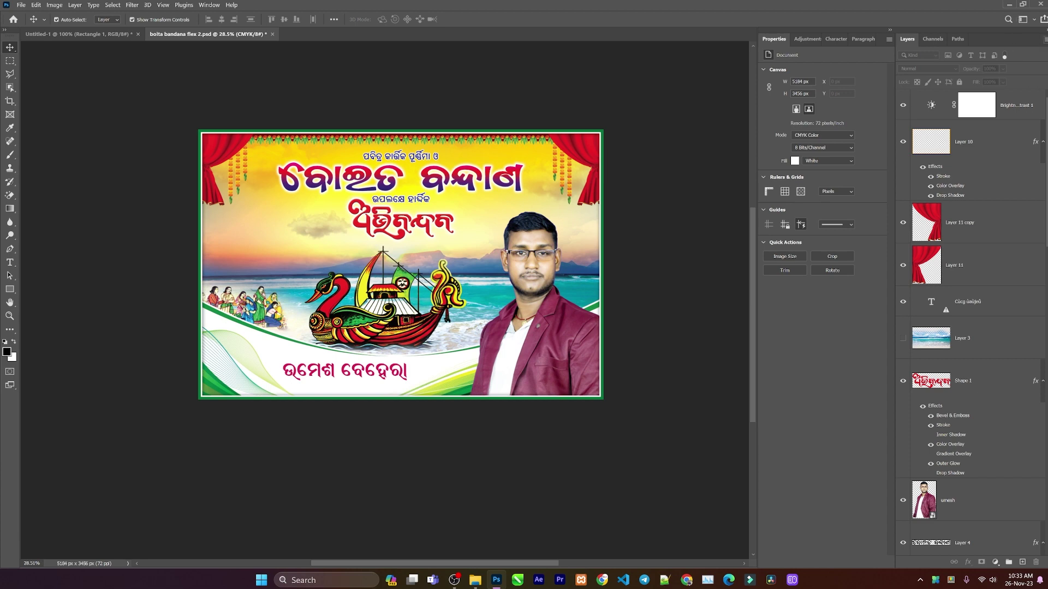
pyautogui.click(1044, 39)
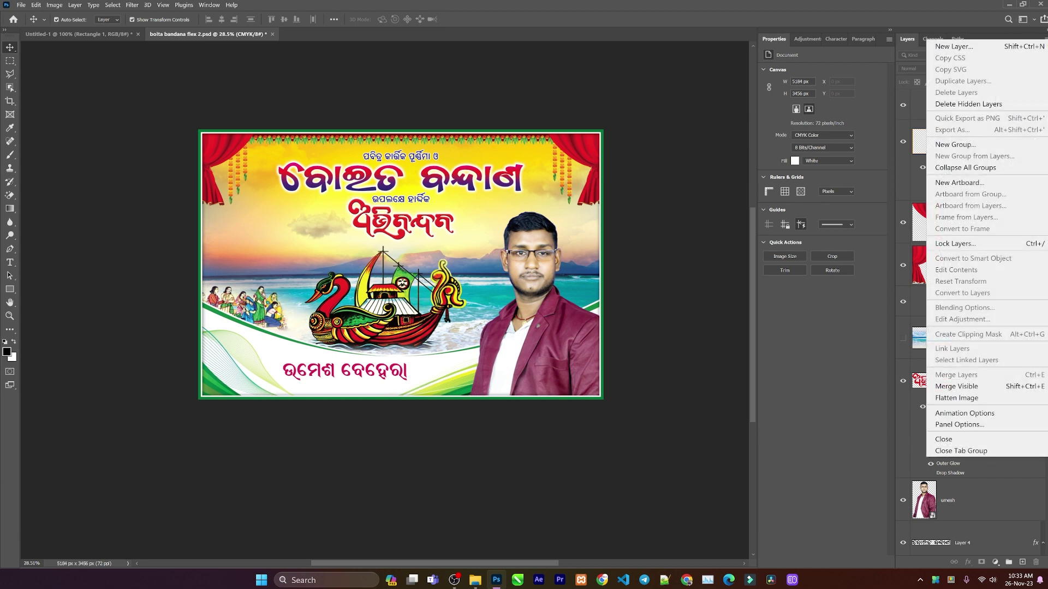
# - Set Layers Panel Options to the smallest thumbnails showing the Entire Document
pyautogui.click(964, 426)
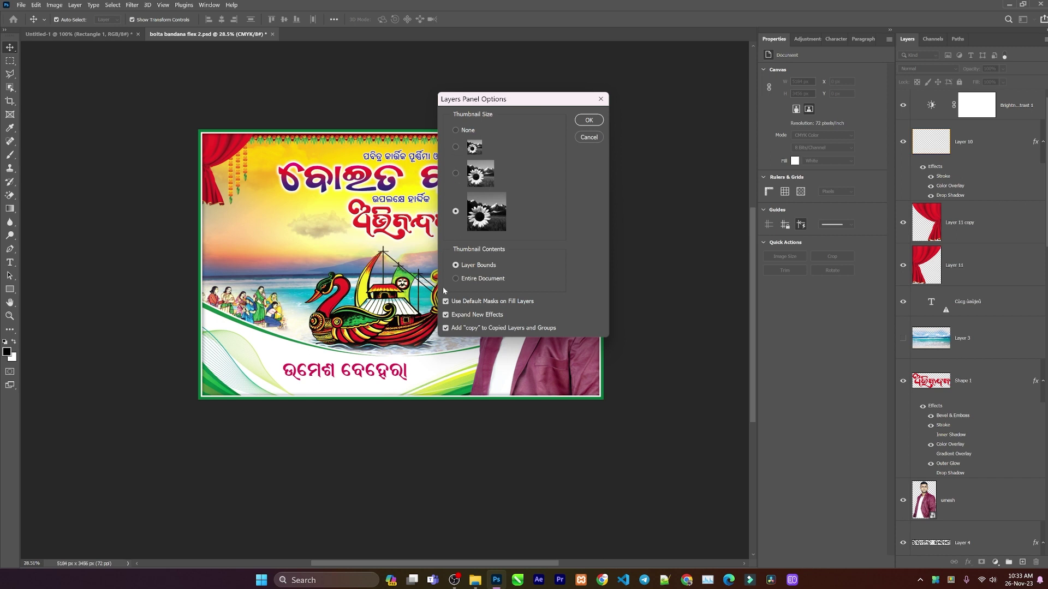
pyautogui.click(458, 279)
pyautogui.click(456, 147)
pyautogui.click(589, 120)
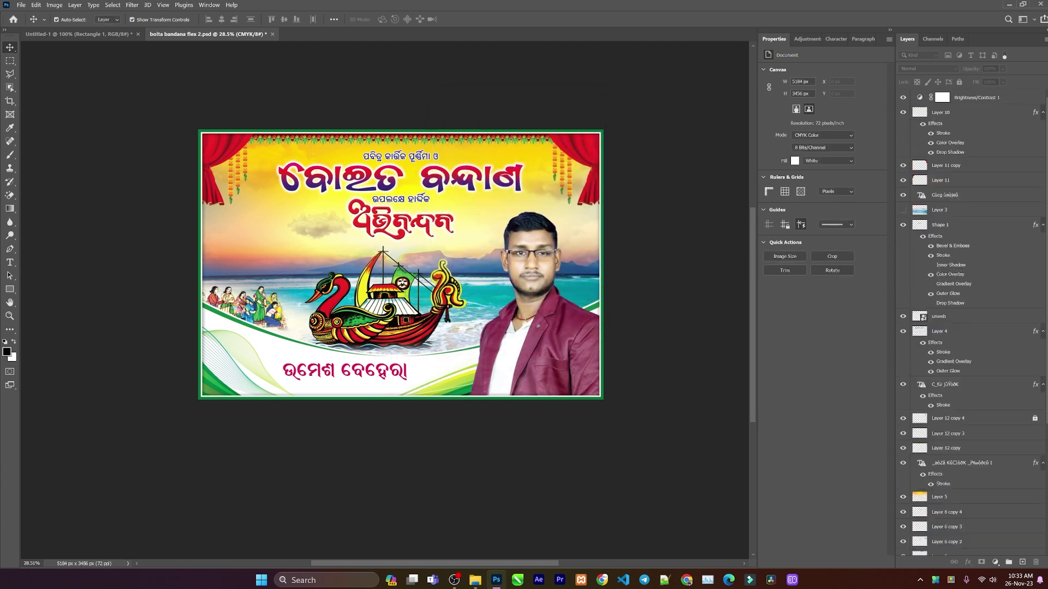
pyautogui.scroll(-3, 946, 393)
pyautogui.scroll(-2, 946, 393)
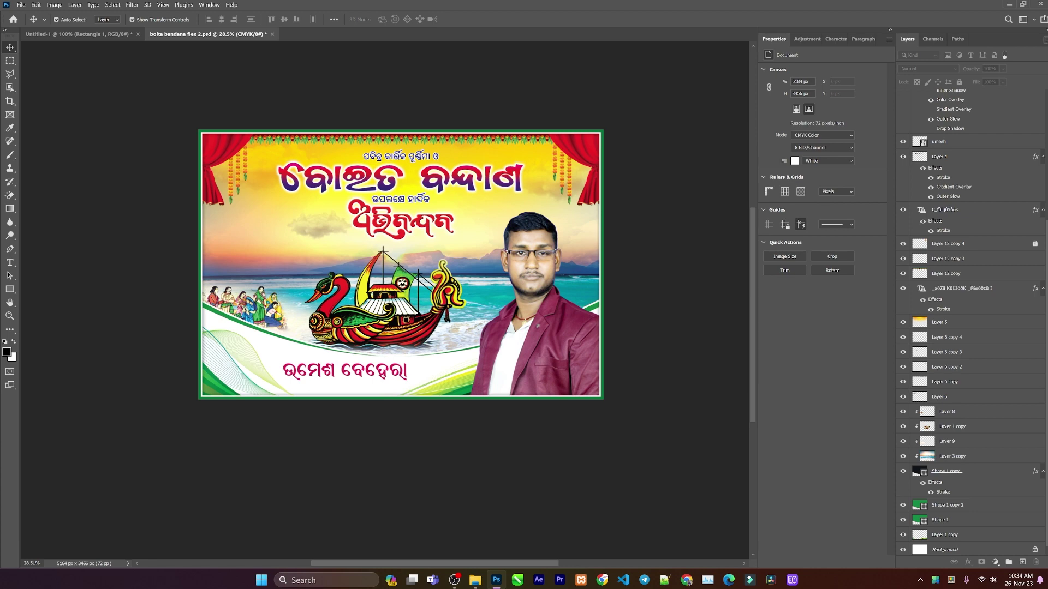
# - Set Layers Panel Options to the largest thumbnails cropped to Layer Bounds
pyautogui.click(1045, 40)
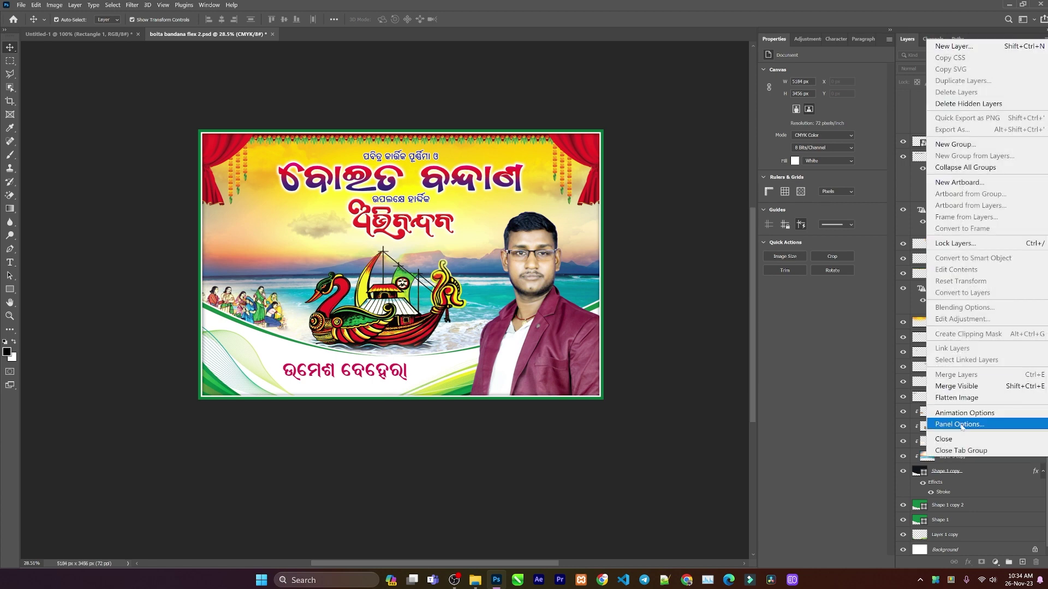
pyautogui.click(962, 425)
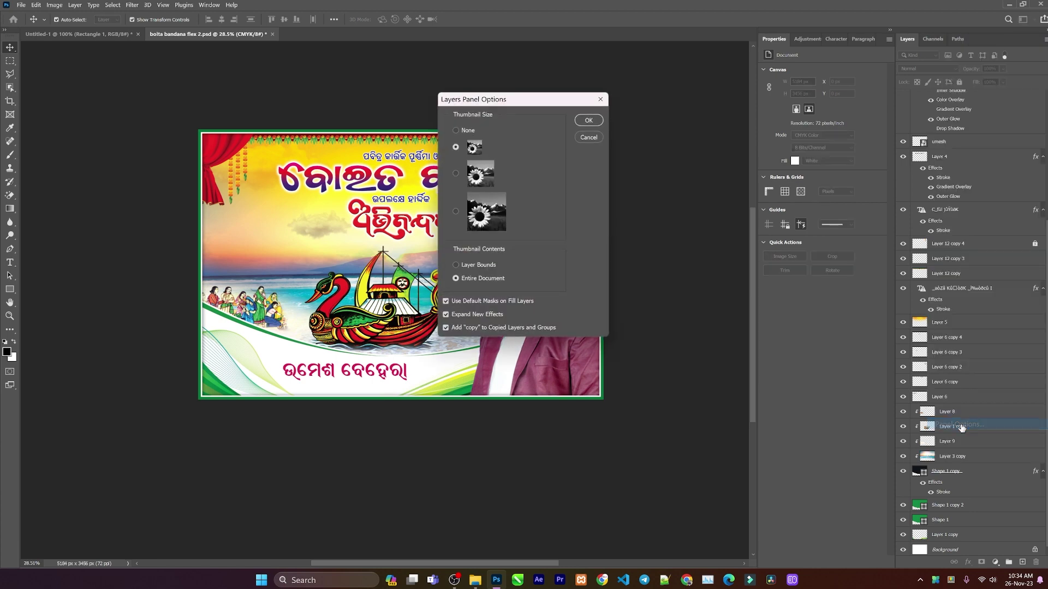
pyautogui.click(456, 213)
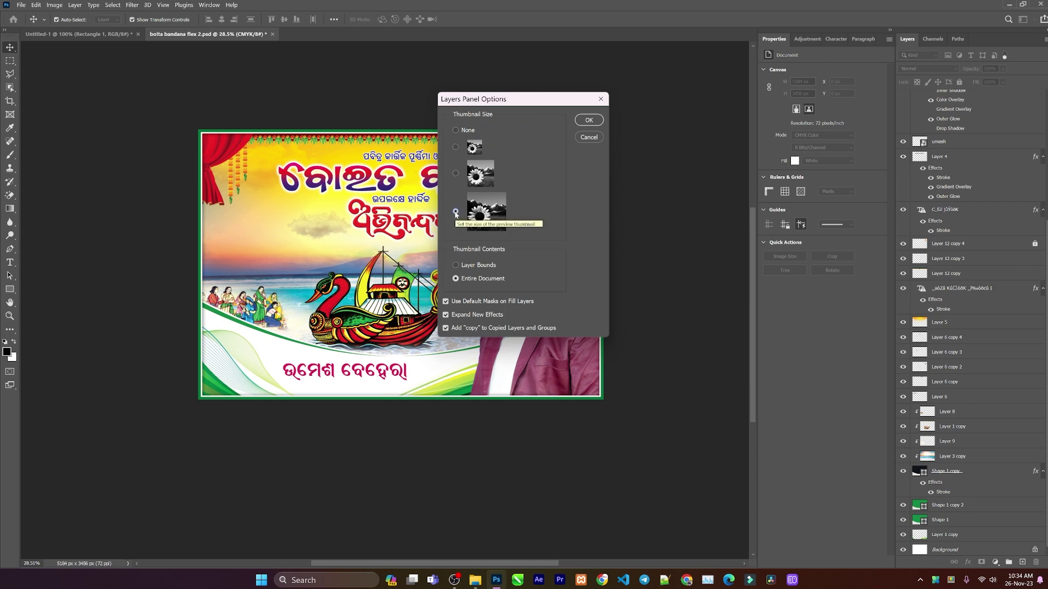
pyautogui.click(456, 266)
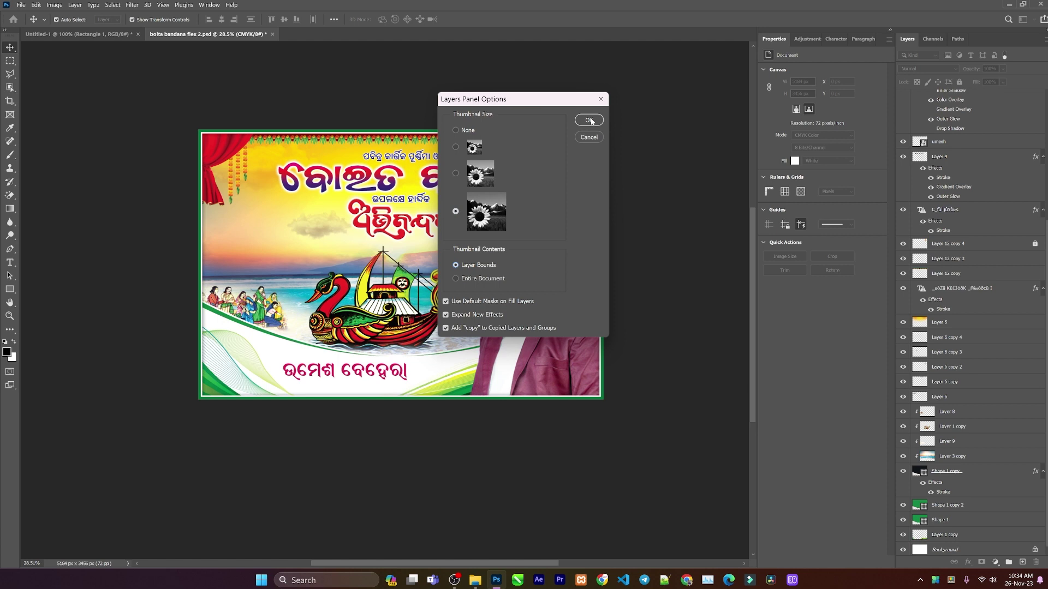
pyautogui.click(601, 121)
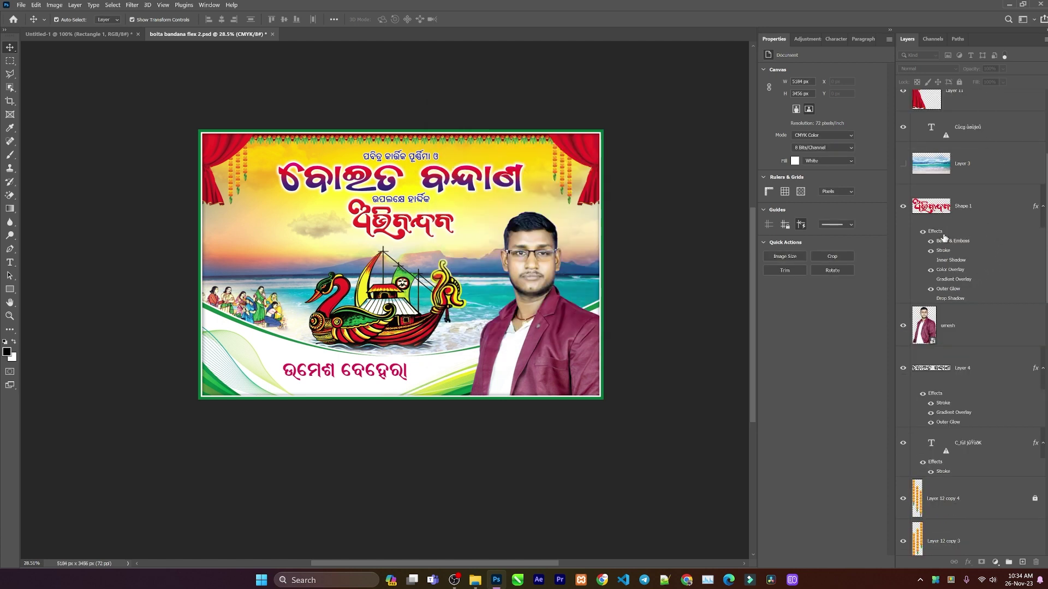
pyautogui.scroll(-2, 972, 322)
pyautogui.scroll(-5, 972, 322)
pyautogui.scroll(3, 972, 322)
pyautogui.scroll(6, 972, 322)
pyautogui.scroll(-5, 950, 488)
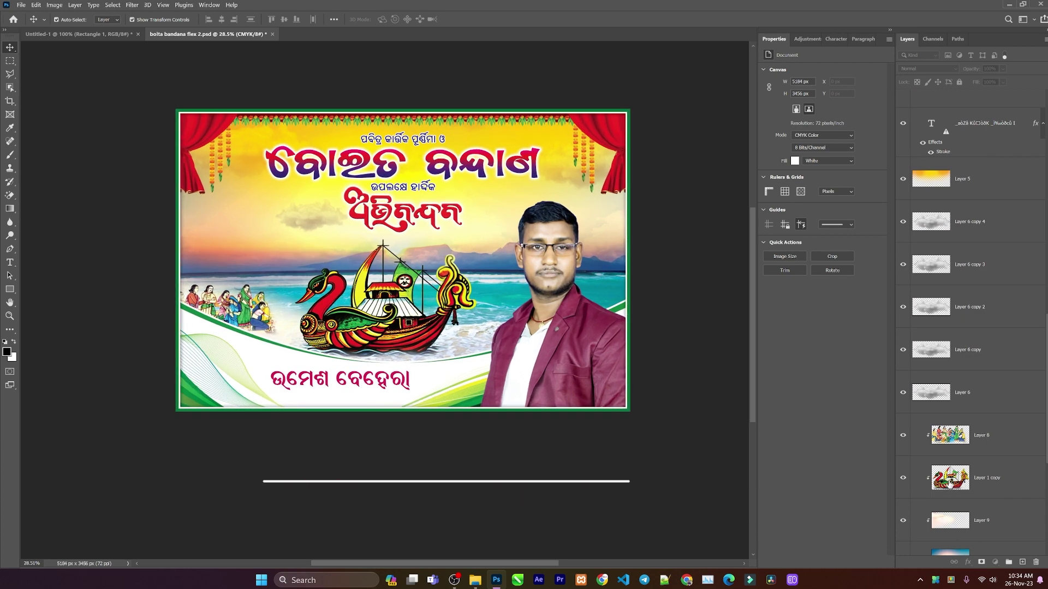
# - Select the boat layer Layer 1 copy, fit the banner with Ctrl+0, then select the title layer
pyautogui.keyDown('alt'); pyautogui.click(950, 482); pyautogui.keyUp('alt')
pyautogui.click(950, 482)
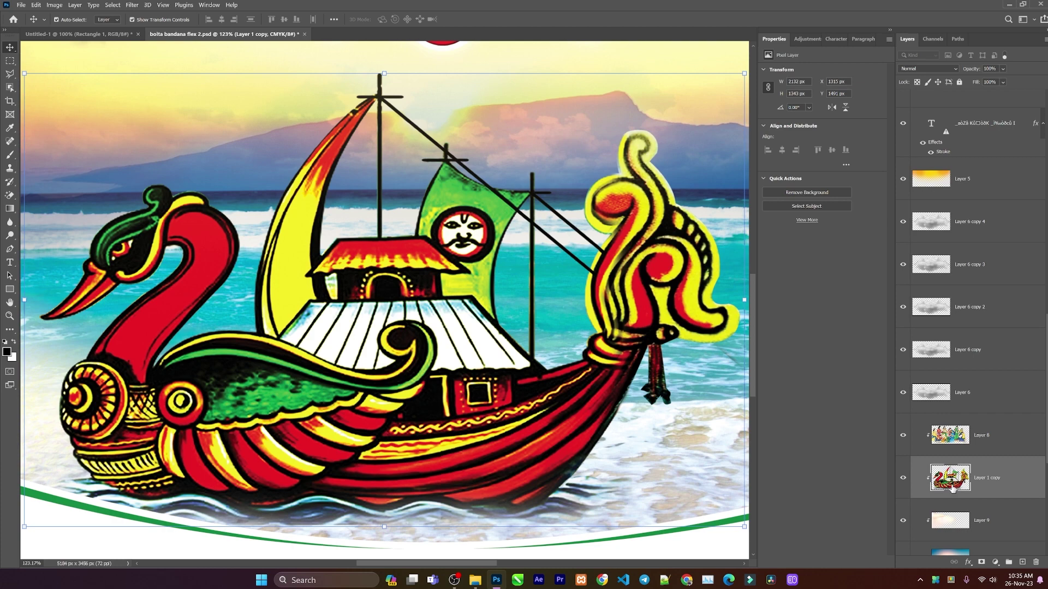
pyautogui.hotkey('ctrl', '0')
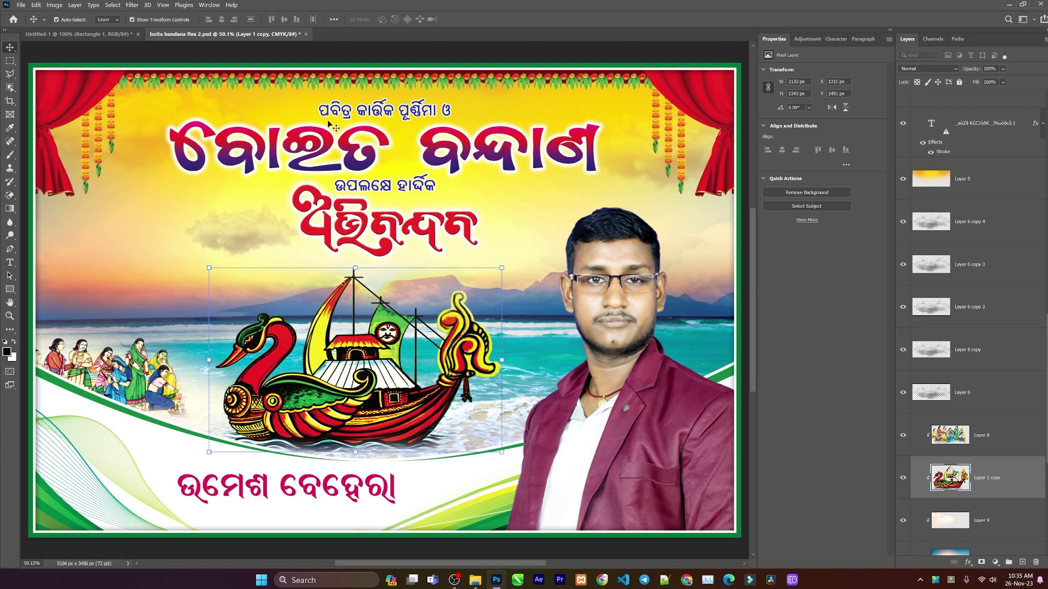
pyautogui.scroll(-2, 1015, 347)
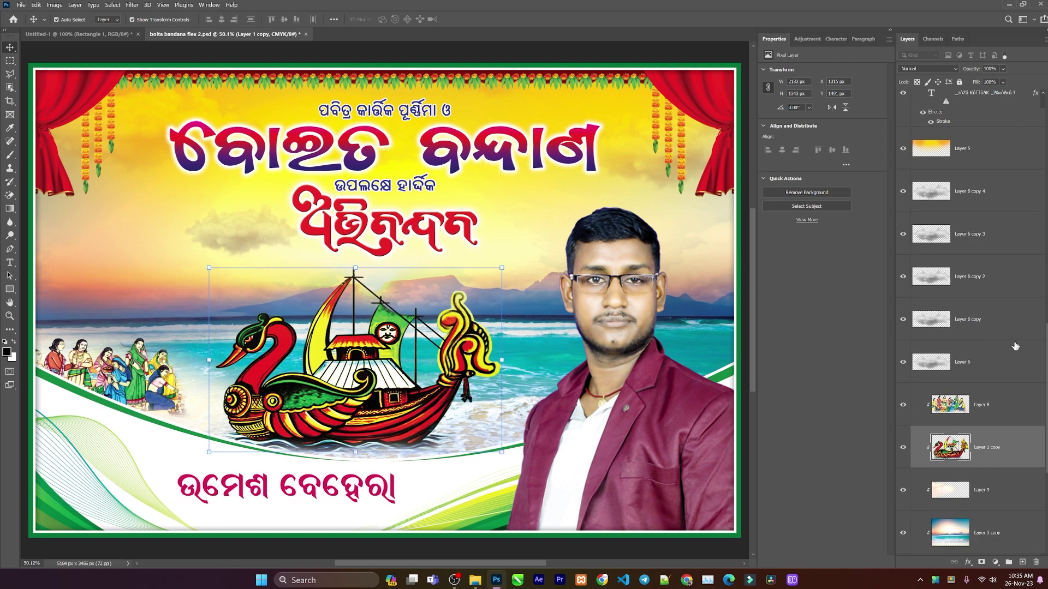
pyautogui.scroll(-3, 993, 342)
pyautogui.scroll(-2, 977, 336)
pyautogui.scroll(-3, 964, 333)
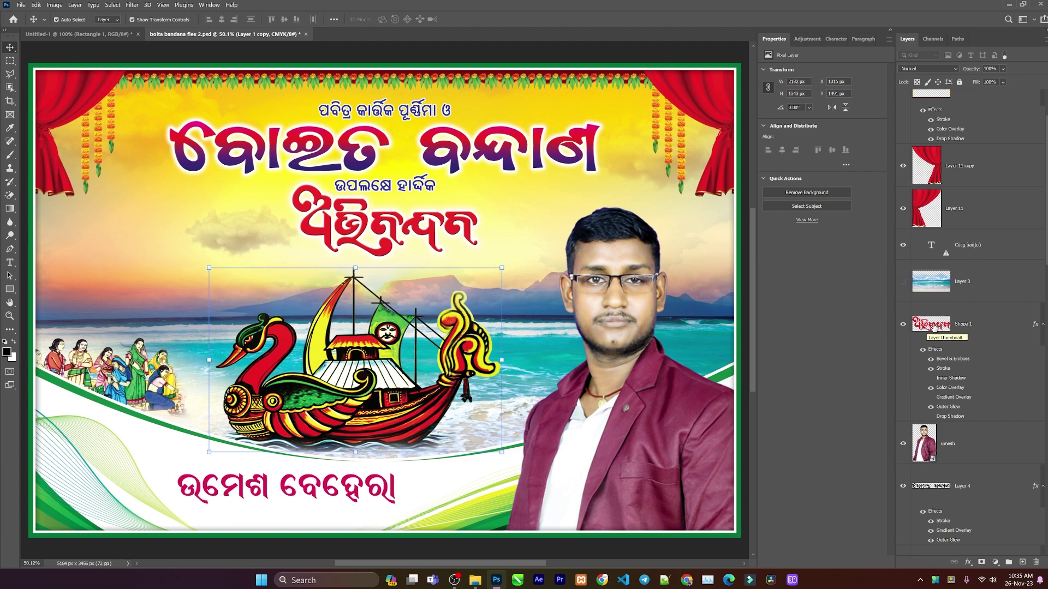
pyautogui.keyDown('alt'); pyautogui.click(932, 328); pyautogui.keyUp('alt')
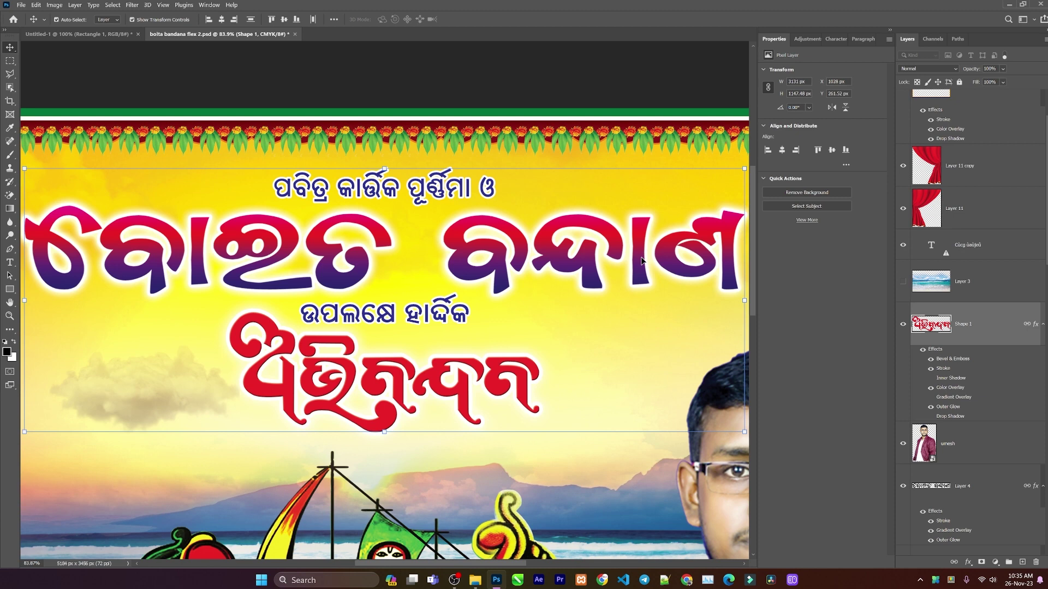
# - Browse the layer stack, deselect the title layer and fit the banner on screen
pyautogui.scroll(-2, 971, 276)
pyautogui.scroll(-3, 972, 275)
pyautogui.scroll(-3, 972, 276)
pyautogui.scroll(-3, 1043, 276)
pyautogui.scroll(-3, 1043, 276)
pyautogui.scroll(-3, 1044, 276)
pyautogui.scroll(-2, 1043, 276)
pyautogui.scroll(10, 1044, 276)
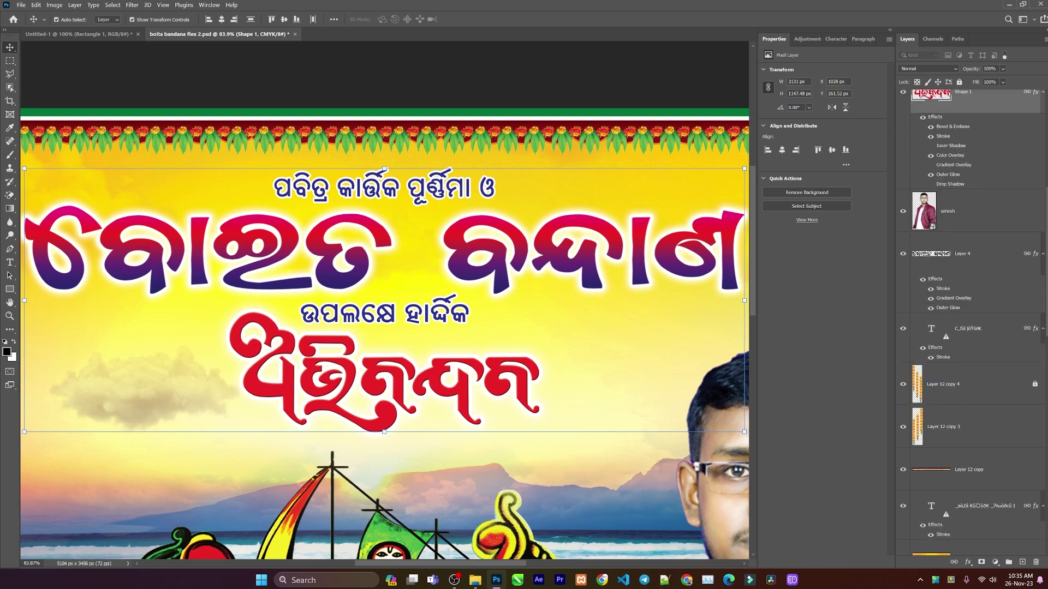
pyautogui.scroll(3, 1043, 276)
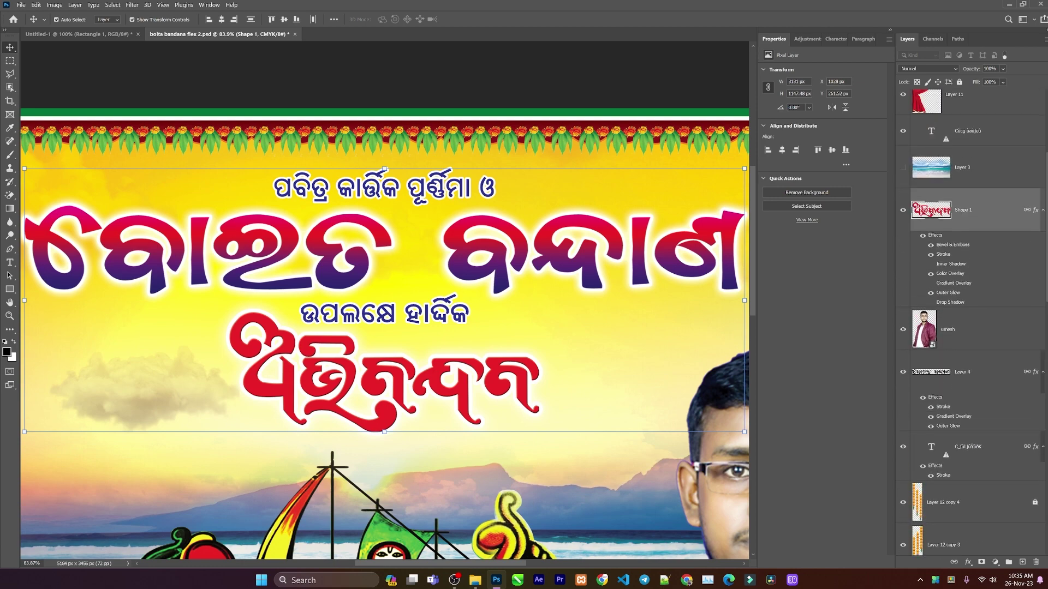
pyautogui.click(616, 79)
pyautogui.hotkey('ctrl', '0')
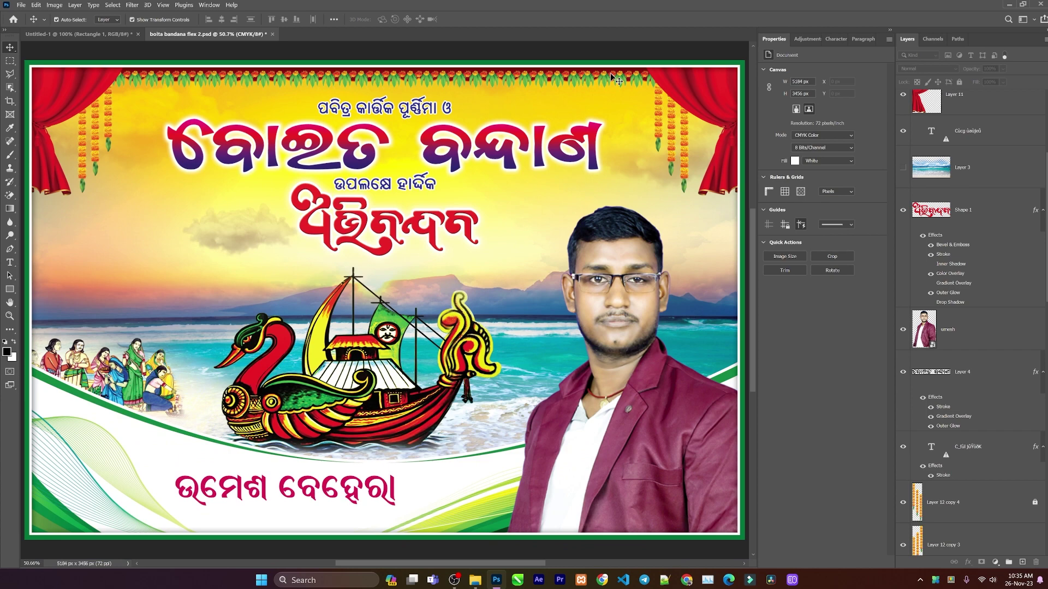
# - Select the right curtain layer, then switch to the Untitled-1 document
pyautogui.scroll(-1, 464, 212)
pyautogui.scroll(-1, 464, 212)
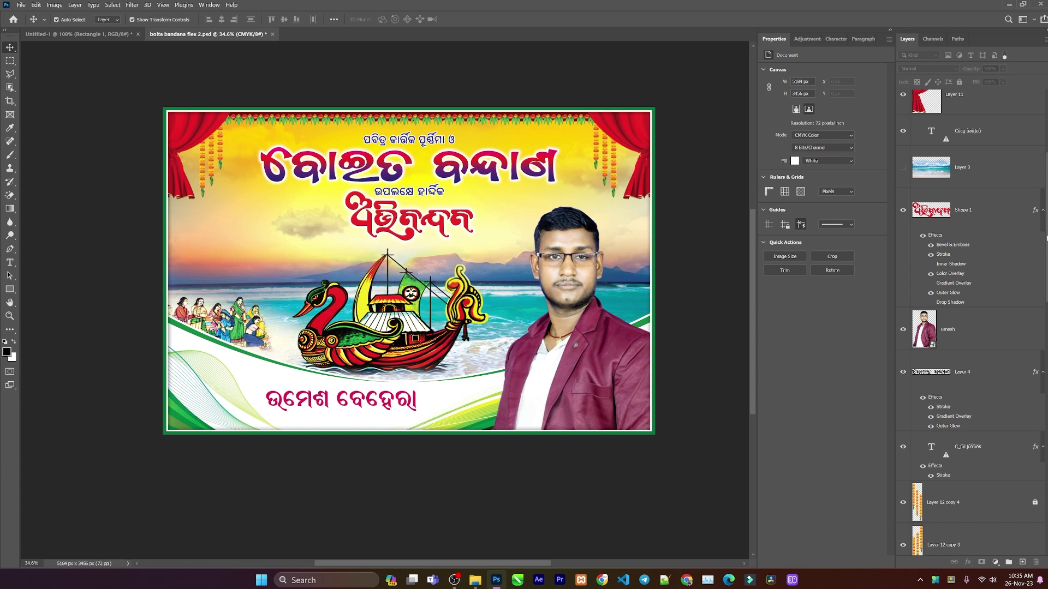
pyautogui.scroll(3, 971, 273)
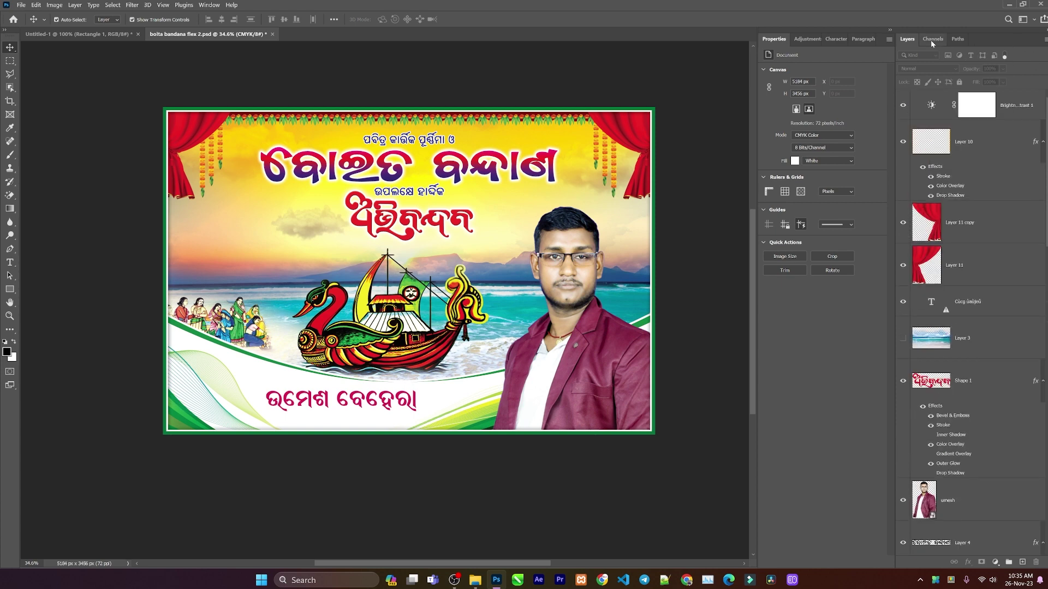
pyautogui.scroll(-3, 971, 273)
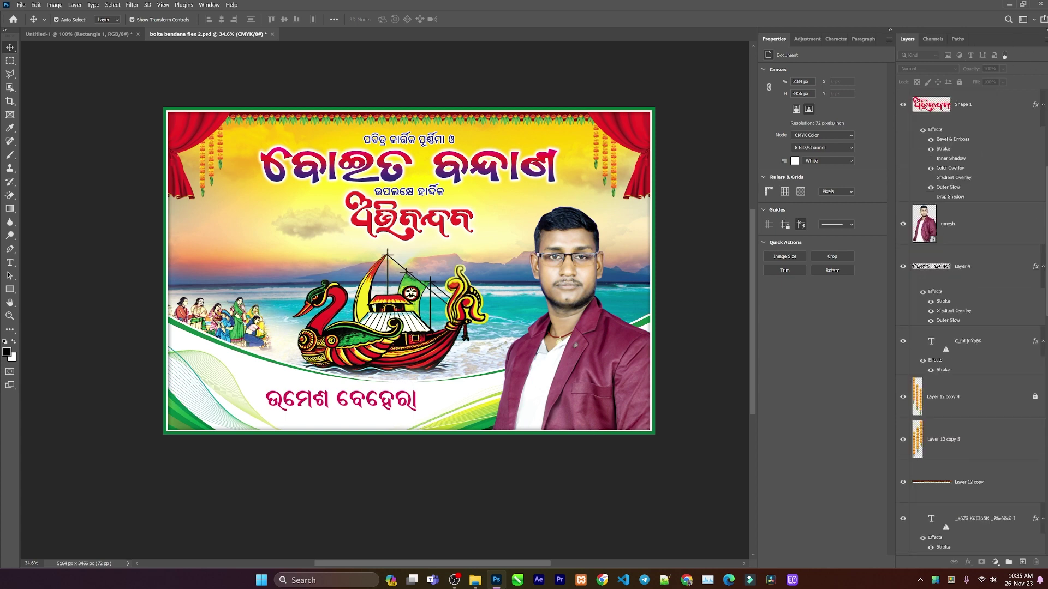
pyautogui.scroll(3, 972, 272)
pyautogui.click(960, 222)
pyautogui.click(91, 35)
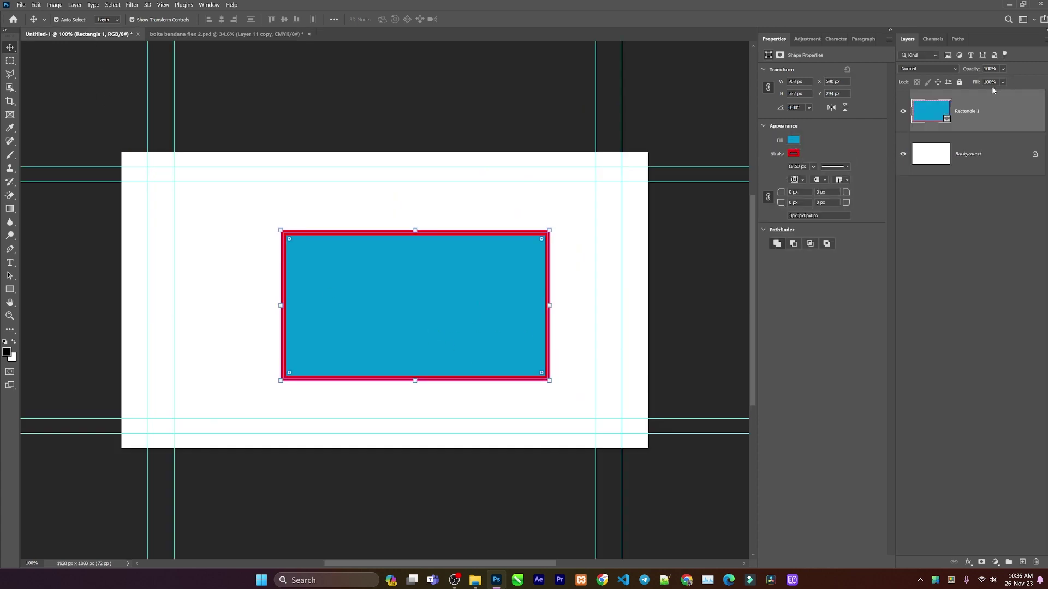
# - Lower Rectangle 1's opacity to fade it, then restore it to 100%
pyautogui.click(1003, 69)
pyautogui.moveTo(1026, 79); pyautogui.dragTo(990, 93)
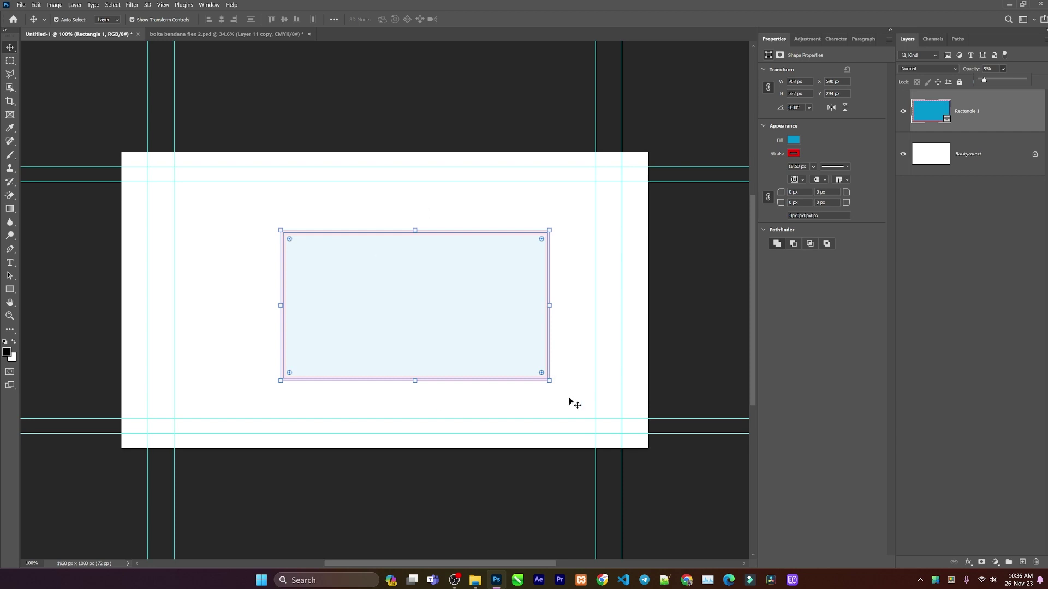
pyautogui.moveTo(984, 79); pyautogui.dragTo(1043, 86)
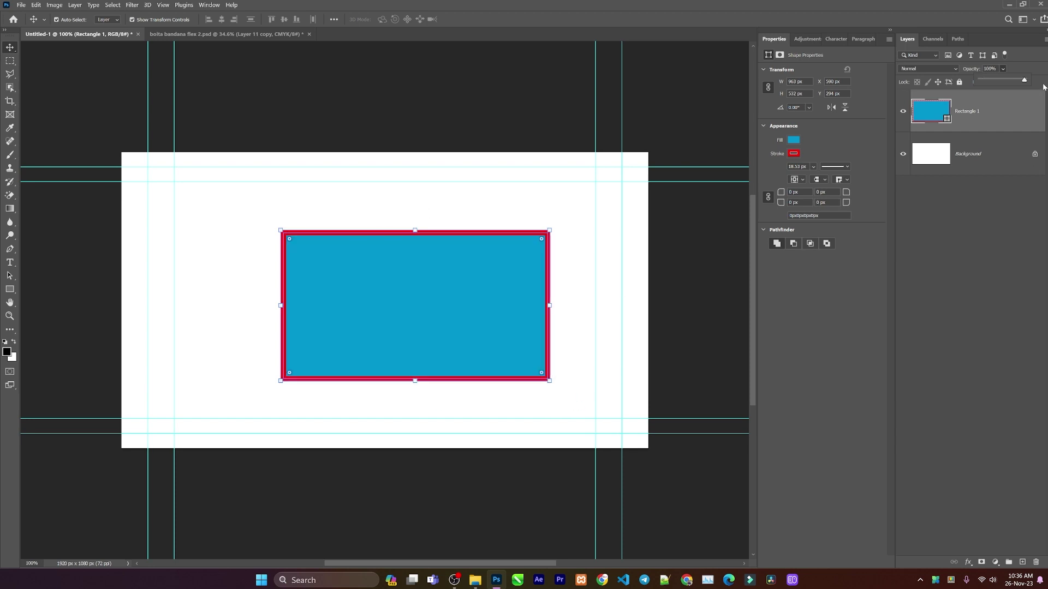
pyautogui.click(590, 413)
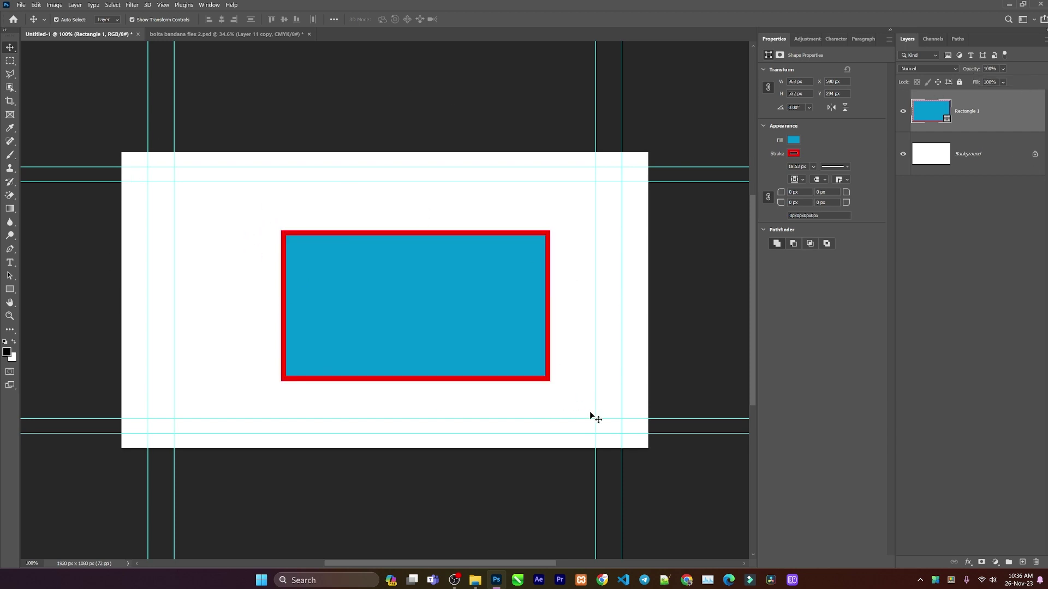
pyautogui.click(480, 287)
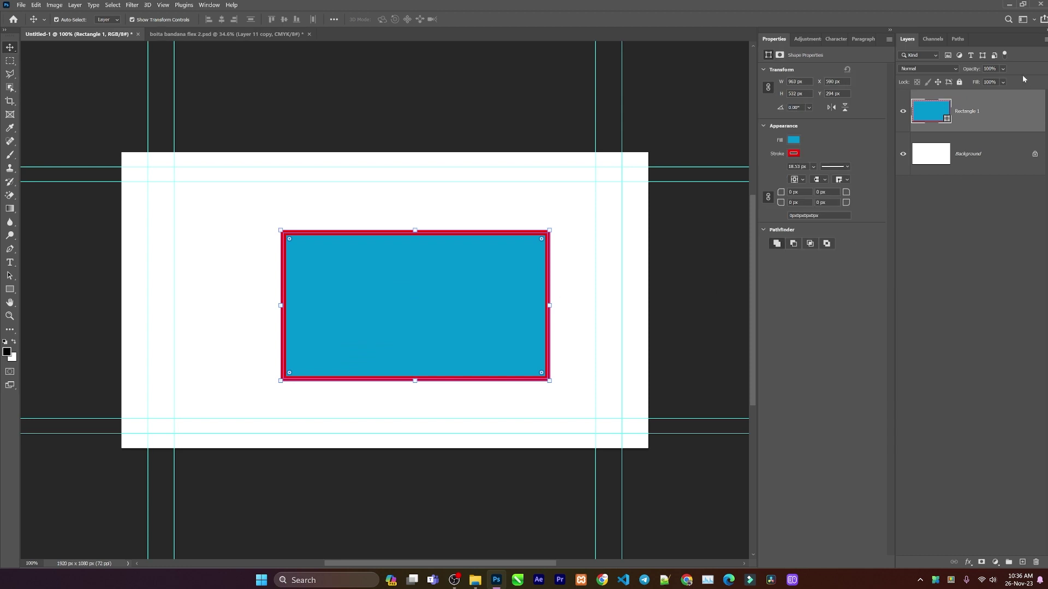
# - Leave the rectangle's Fill at 0%, then switch to boita bandana flex 2.psd
pyautogui.click(1003, 83)
pyautogui.moveTo(1022, 95); pyautogui.dragTo(1008, 100)
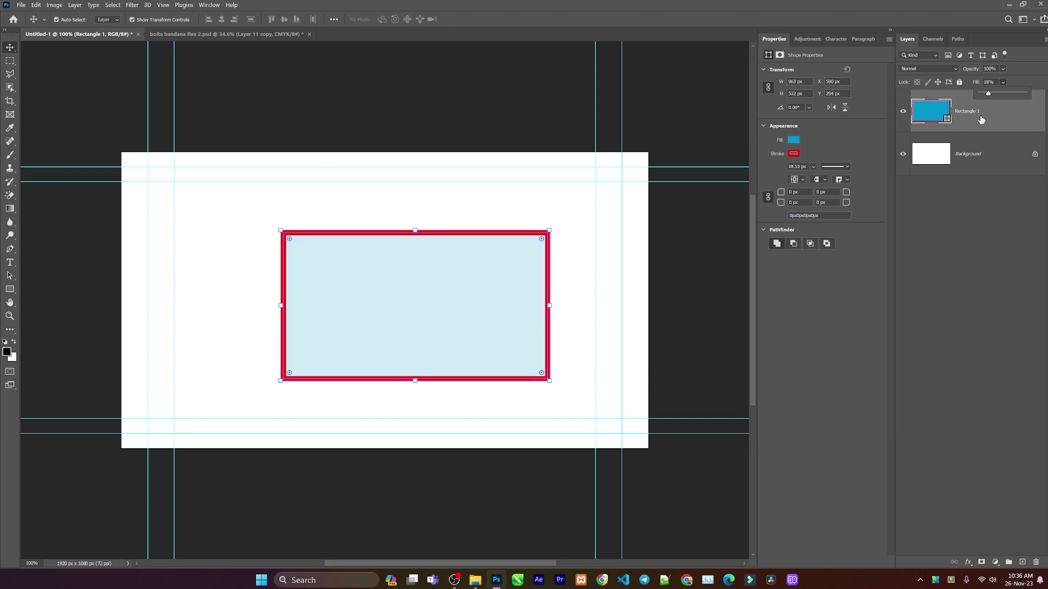
pyautogui.moveTo(989, 94); pyautogui.dragTo(870, 182)
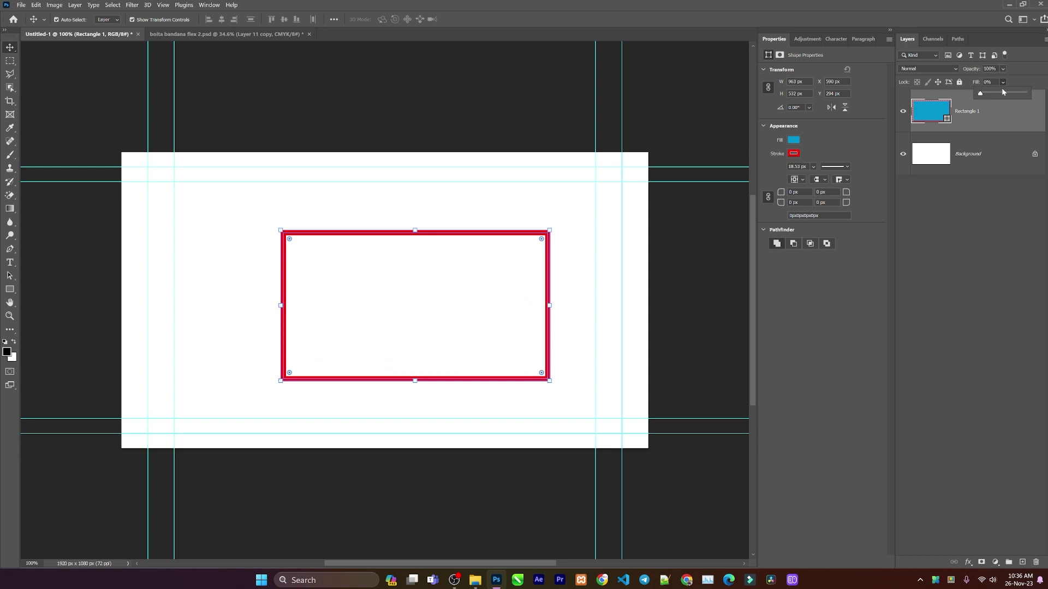
pyautogui.click(1024, 93)
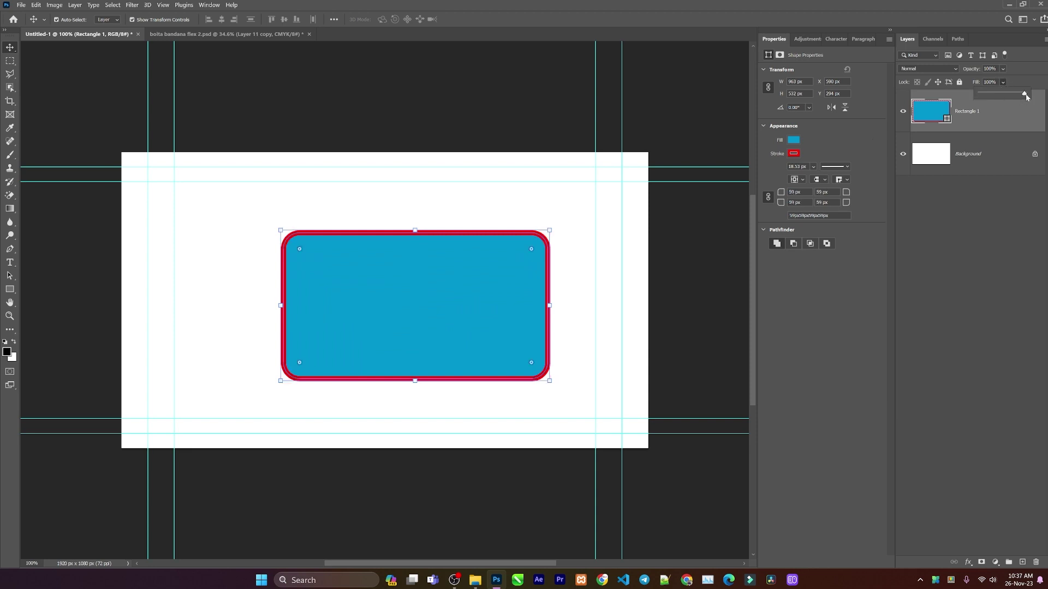
pyautogui.click(587, 323)
pyautogui.click(196, 33)
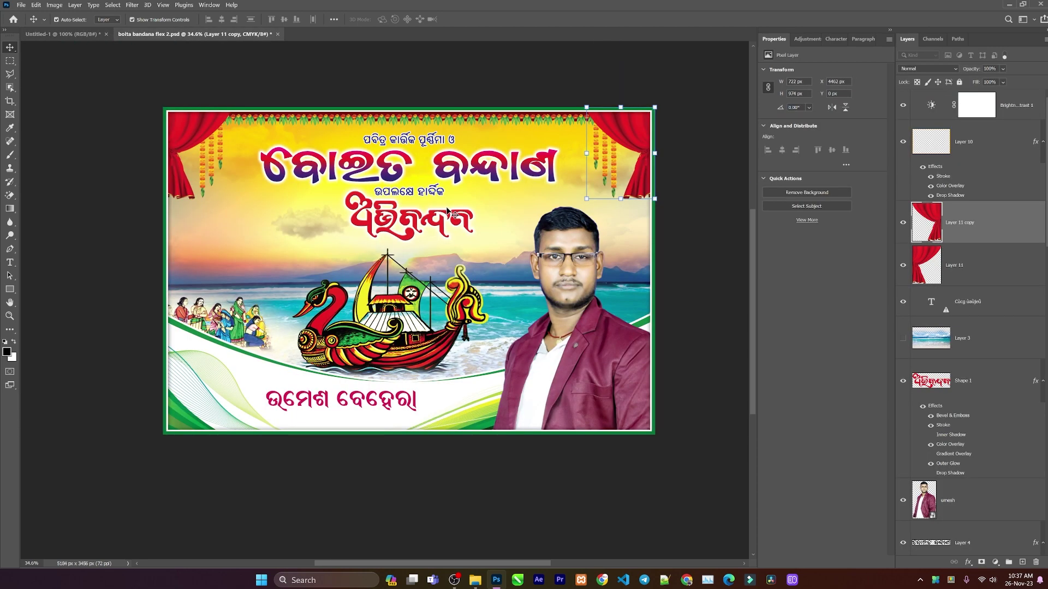
# - Deselect the curtain layer Layer 11 copy and select Layer 5 higher in the Layers panel
pyautogui.click(725, 182)
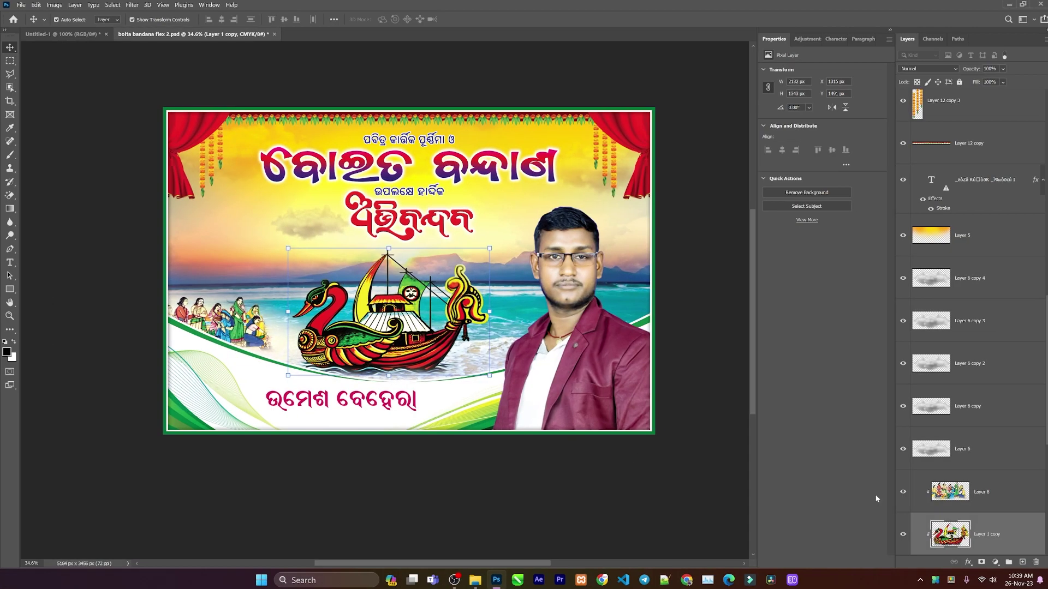
pyautogui.scroll(5, 972, 322)
pyautogui.scroll(5, 971, 322)
pyautogui.scroll(5, 971, 322)
pyautogui.scroll(5, 972, 322)
pyautogui.click(539, 171)
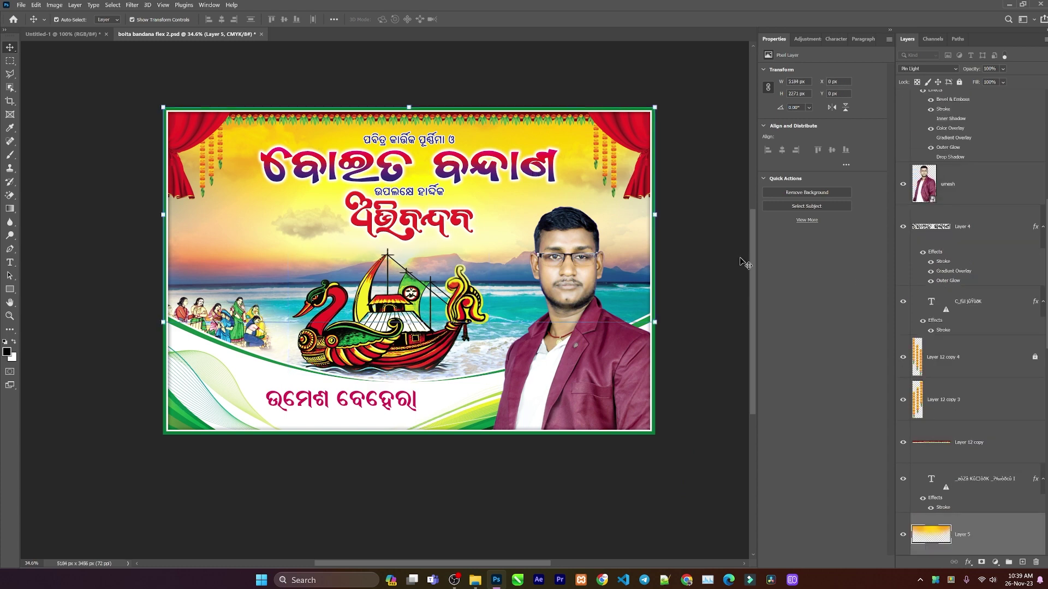
# - Select the boat layer, Layer 1 copy, and bring up its layer context menu
pyautogui.scroll(-3, 949, 423)
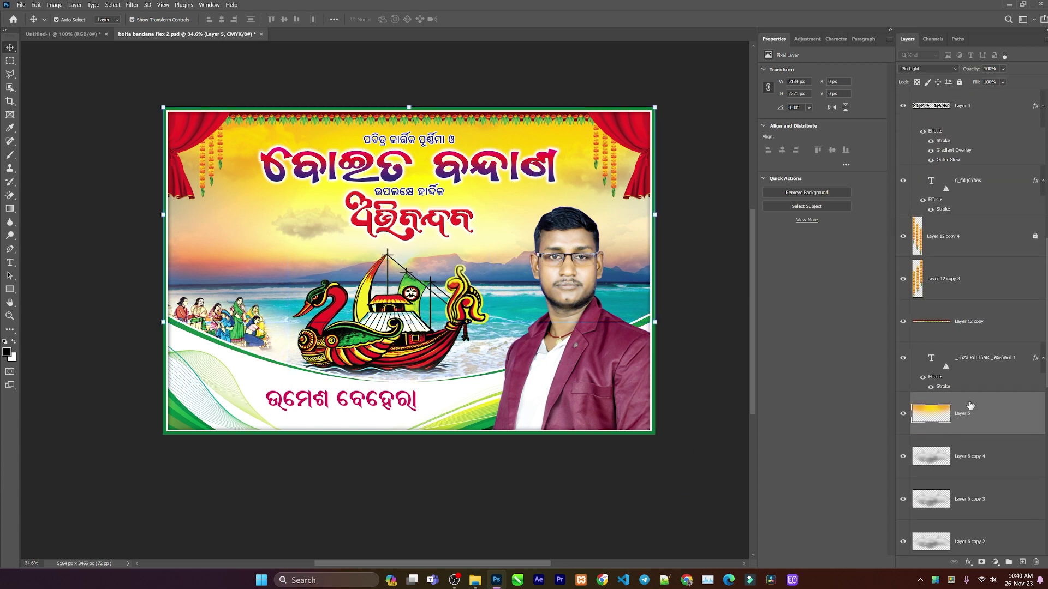
pyautogui.scroll(-3, 961, 415)
pyautogui.scroll(-2, 971, 405)
pyautogui.scroll(-2, 970, 405)
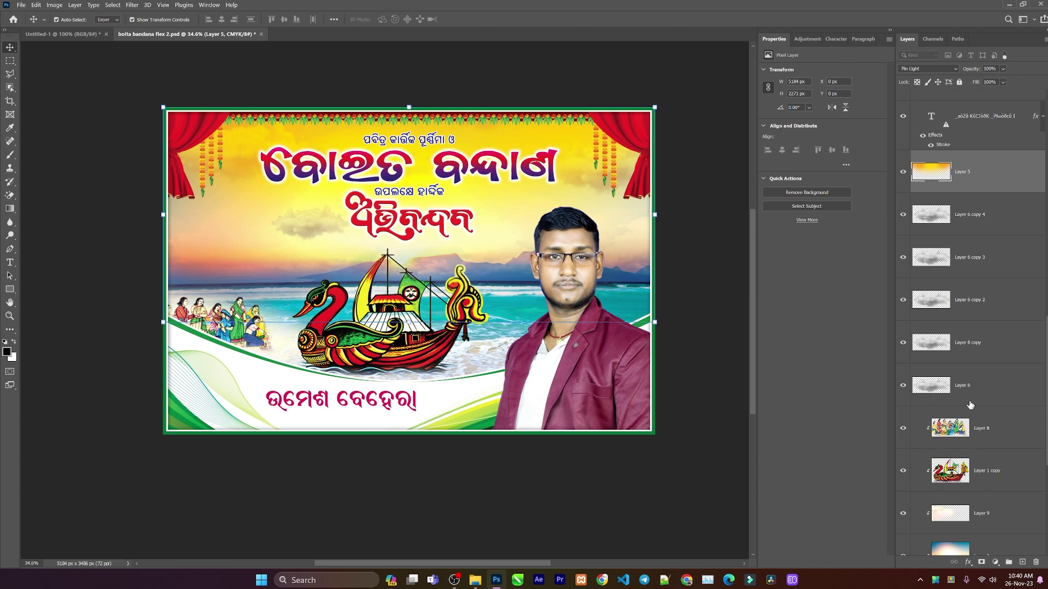
pyautogui.scroll(-1, 970, 405)
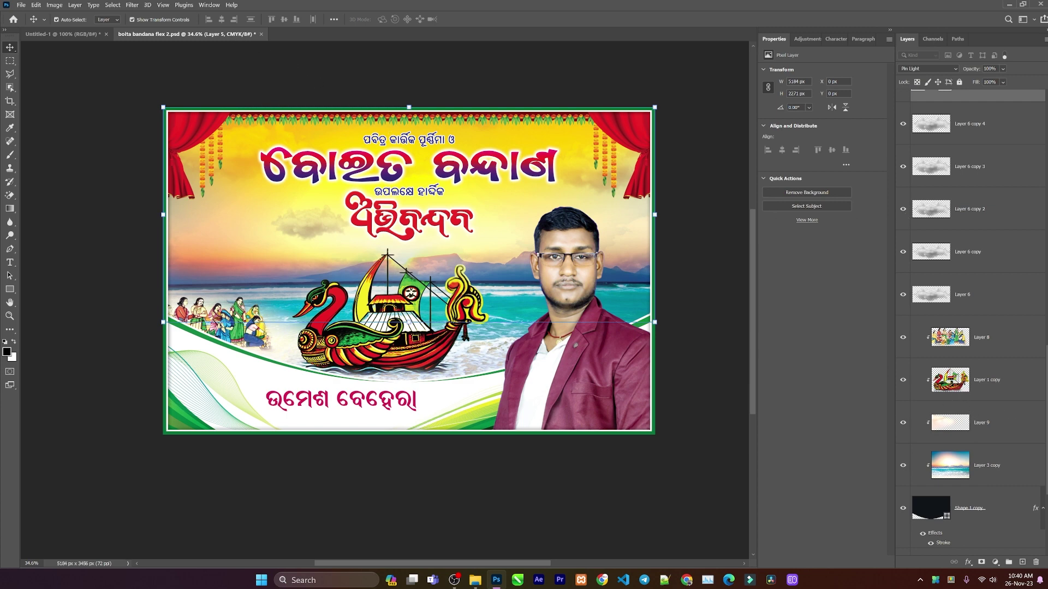
pyautogui.click(955, 391)
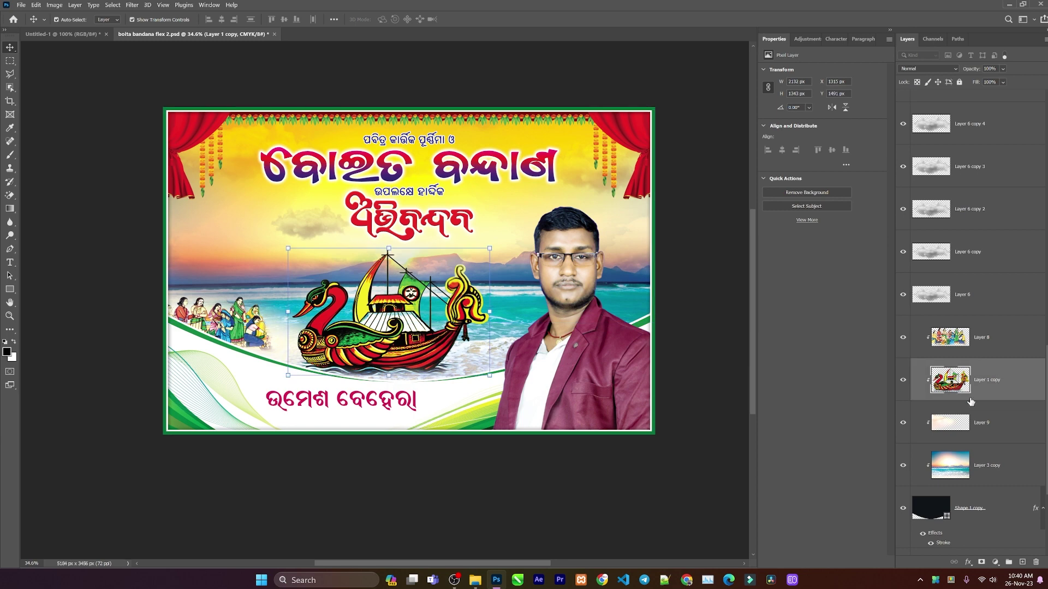
pyautogui.rightClick(989, 377)
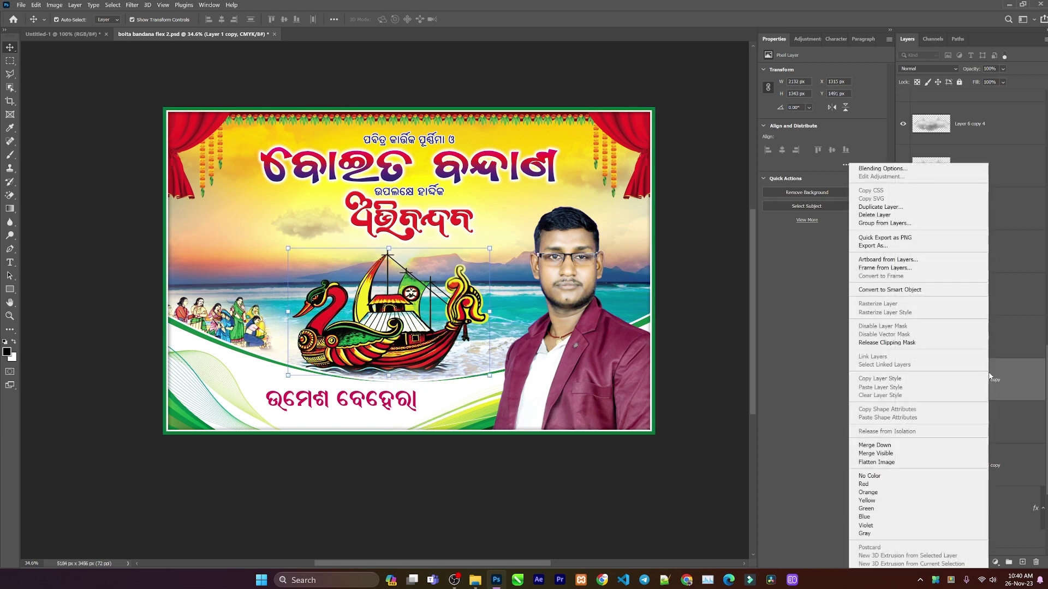
# - Quick-export the boat layer as Layer 1 copy.png to the Desktop, then return to the banner
pyautogui.click(892, 239)
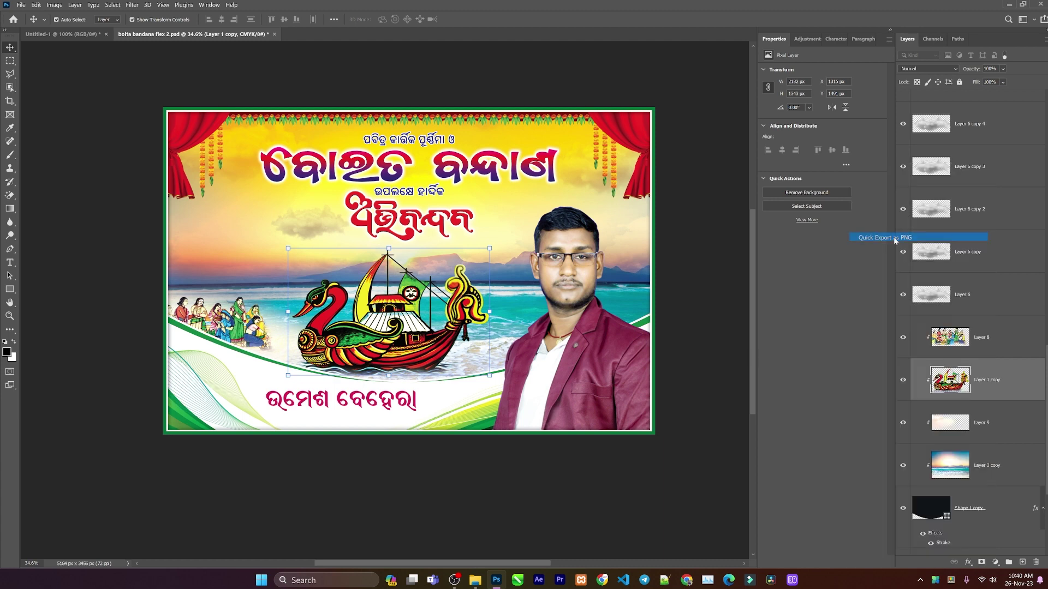
pyautogui.click(41, 108)
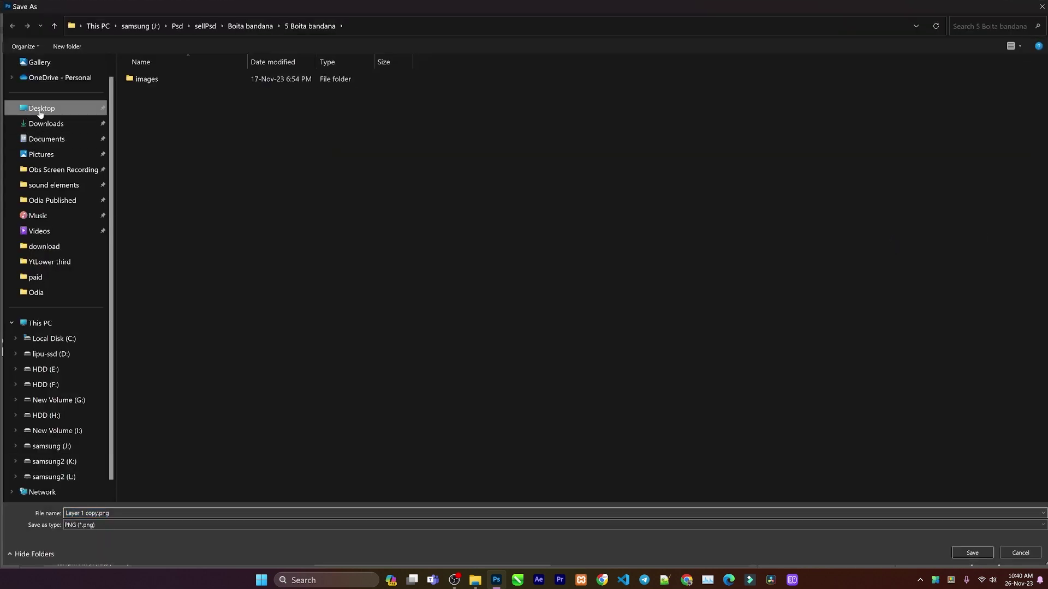
pyautogui.click(975, 553)
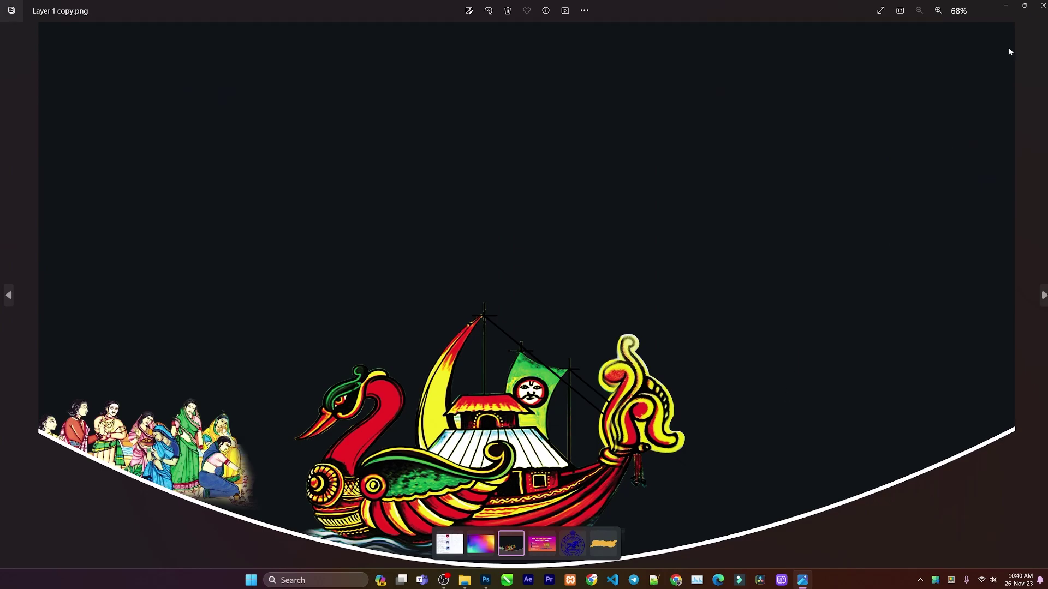
pyautogui.click(1044, 6)
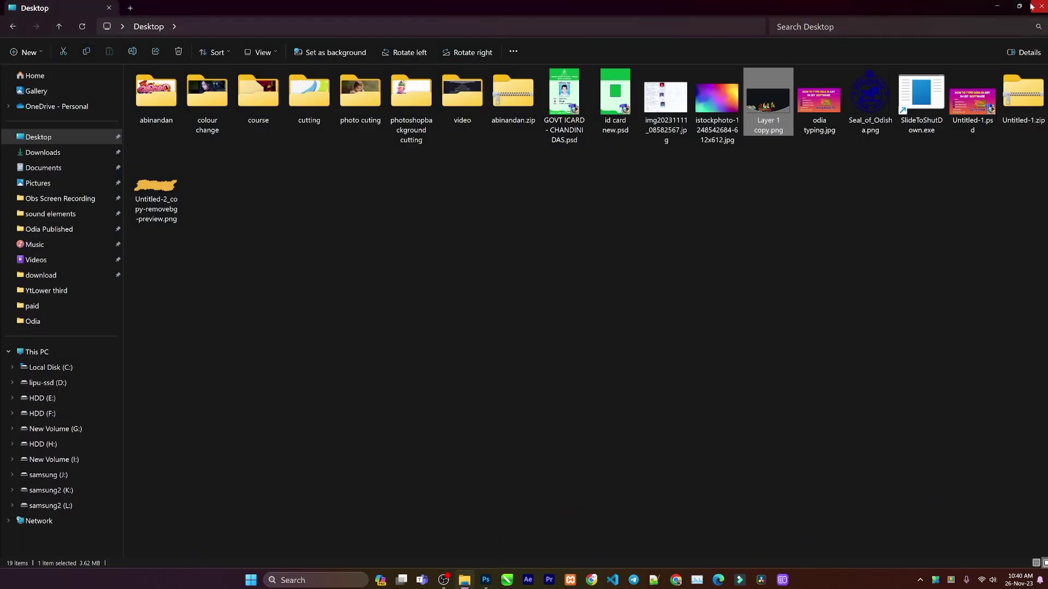
pyautogui.click(497, 580)
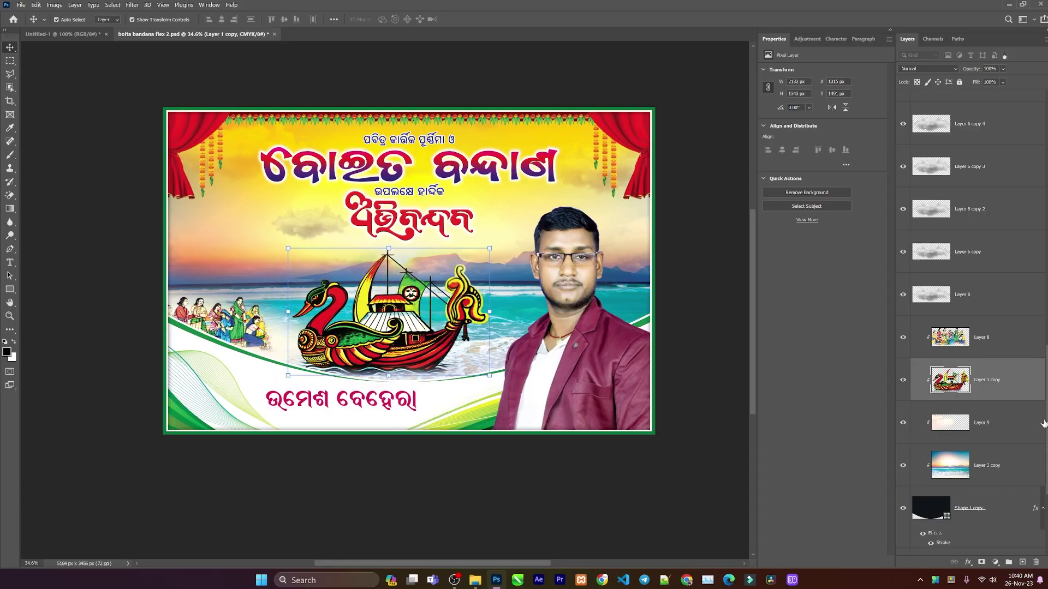
pyautogui.scroll(1, 1047, 420)
pyautogui.scroll(3, 1046, 420)
pyautogui.scroll(3, 1046, 420)
pyautogui.scroll(2, 1046, 420)
pyautogui.scroll(-2, 1046, 420)
pyautogui.scroll(-2, 1046, 420)
pyautogui.scroll(-2, 1046, 420)
pyautogui.scroll(-2, 1046, 420)
pyautogui.scroll(-2, 1046, 420)
pyautogui.scroll(-1, 1047, 420)
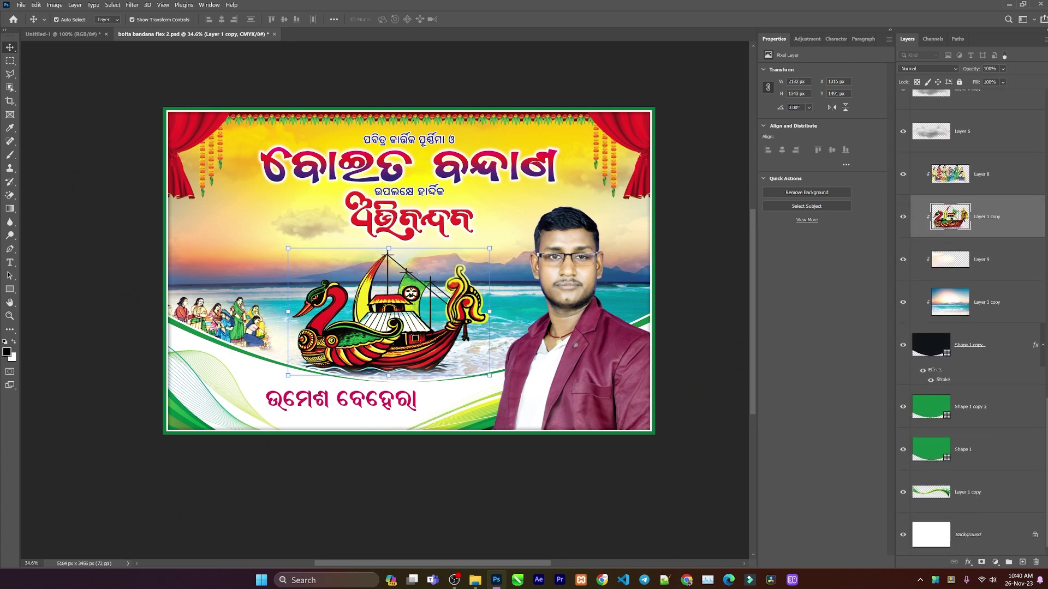
pyautogui.scroll(2, 1047, 420)
pyautogui.scroll(3, 1046, 421)
pyautogui.scroll(3, 1046, 420)
pyautogui.scroll(1, 1046, 420)
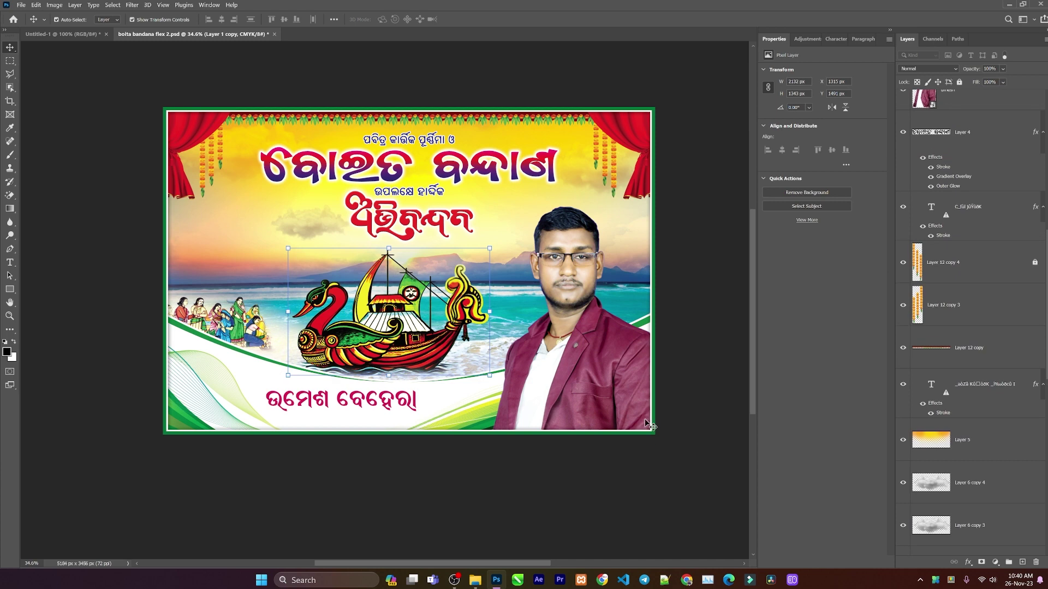